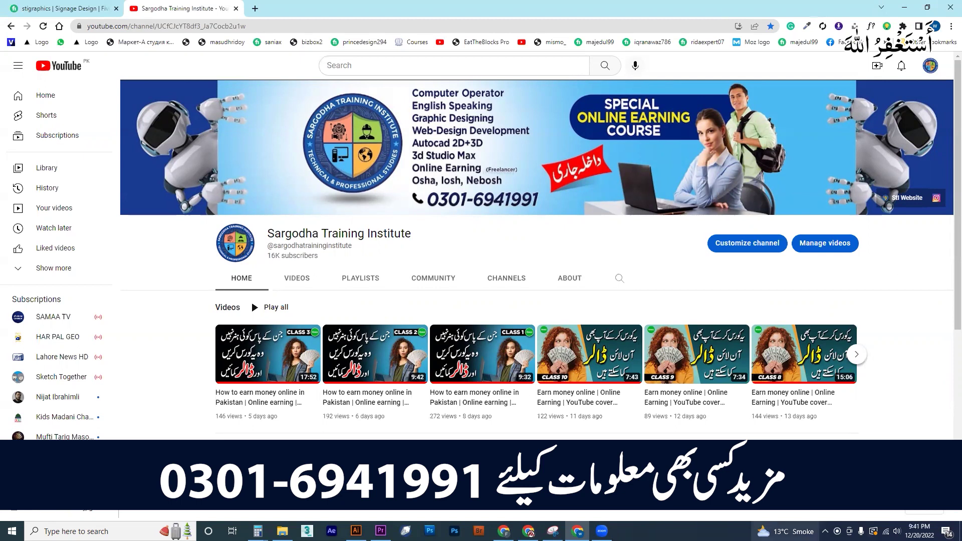
# Step: Launch Adobe Photoshop
pyautogui.moveTo(795, 531)
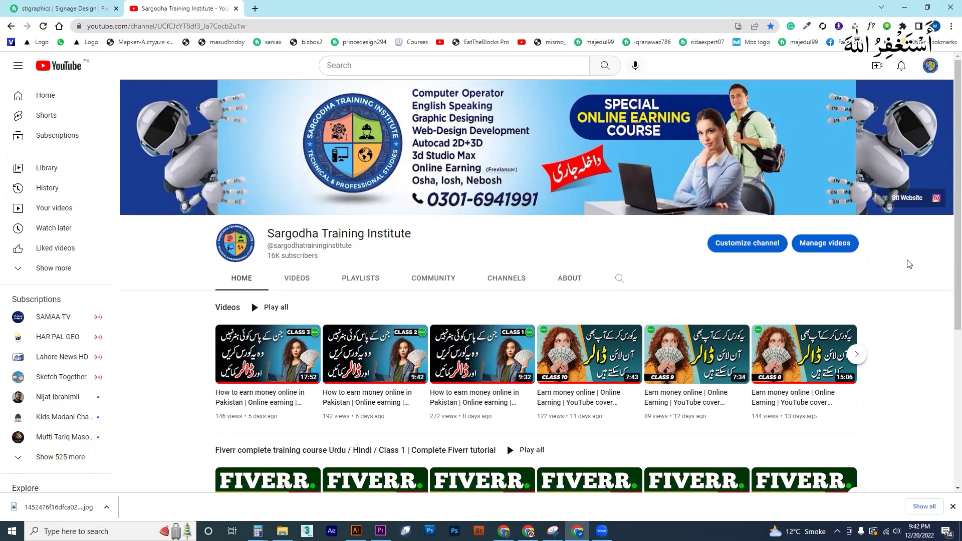
pyautogui.click(454, 531)
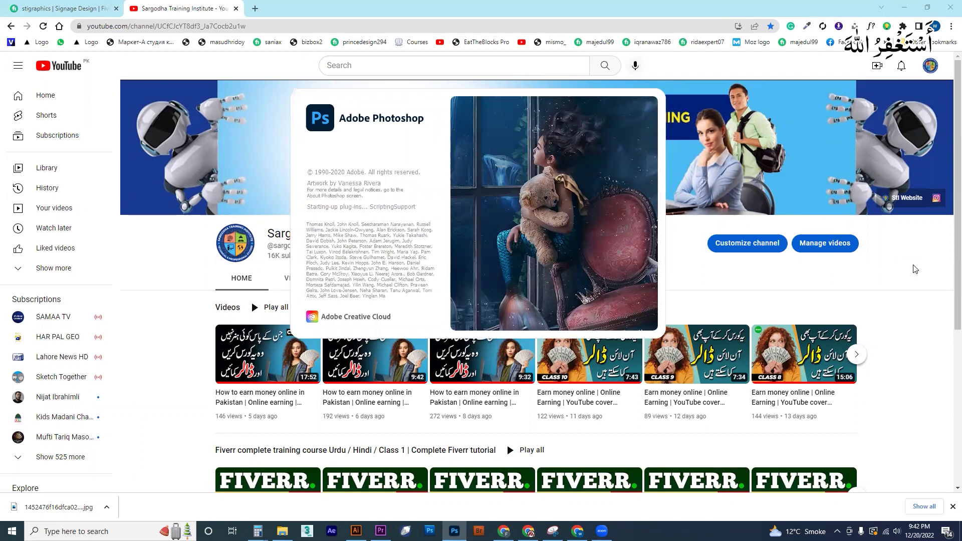
# Step: Open getintopc.com in a new browser tab and search the site for "adobe photoshop 2020"
pyautogui.hotkey('ctrl', 't')
pyautogui.click(292, 23)
pyautogui.write('getintopc.com')
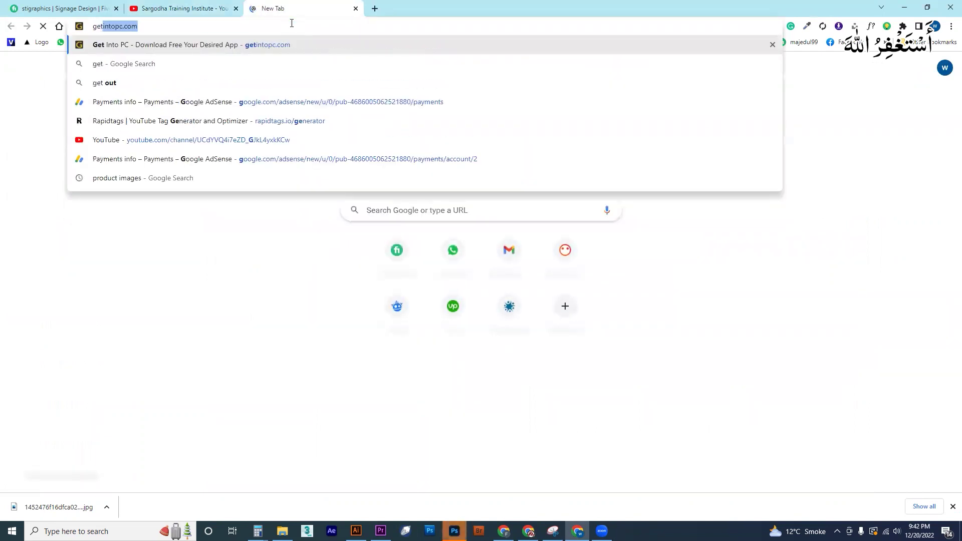
pyautogui.press('Return')
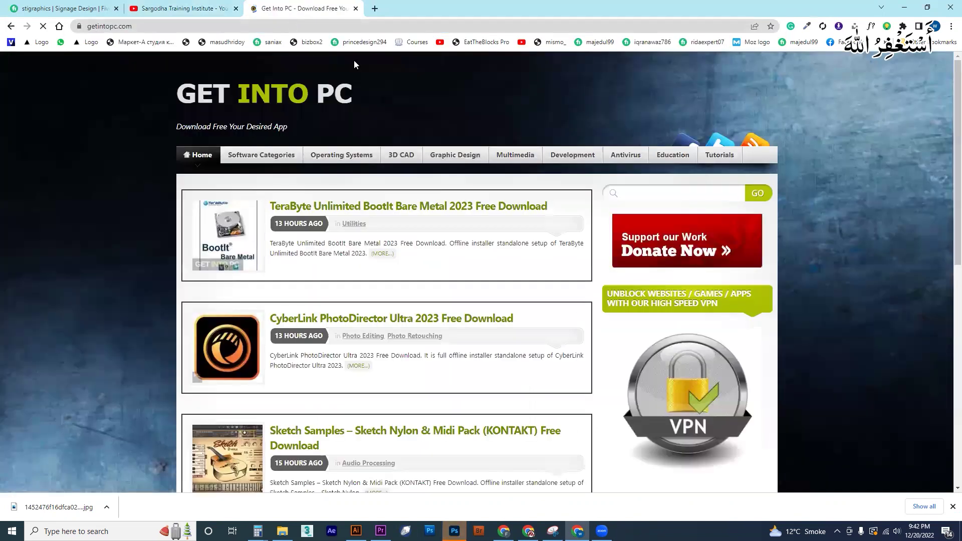
pyautogui.click(686, 190)
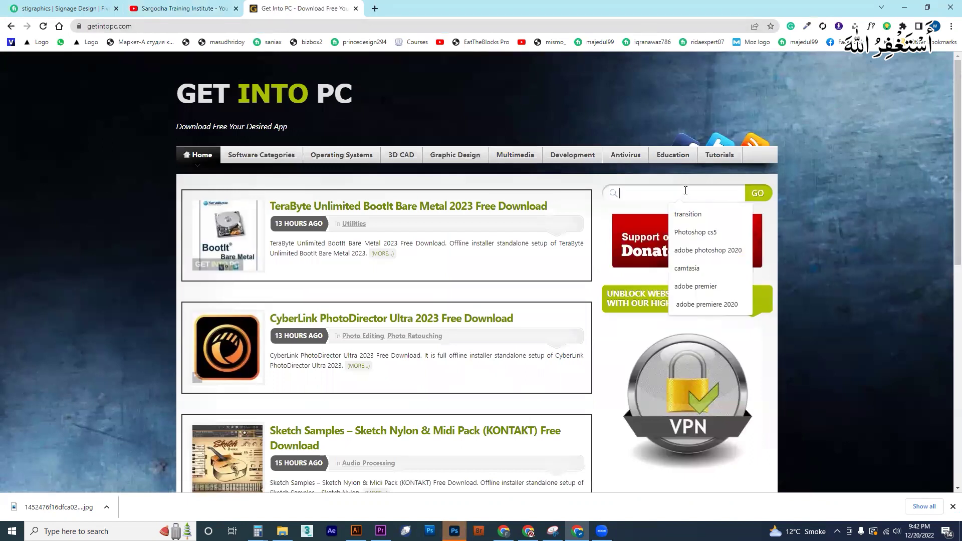
pyautogui.click(708, 250)
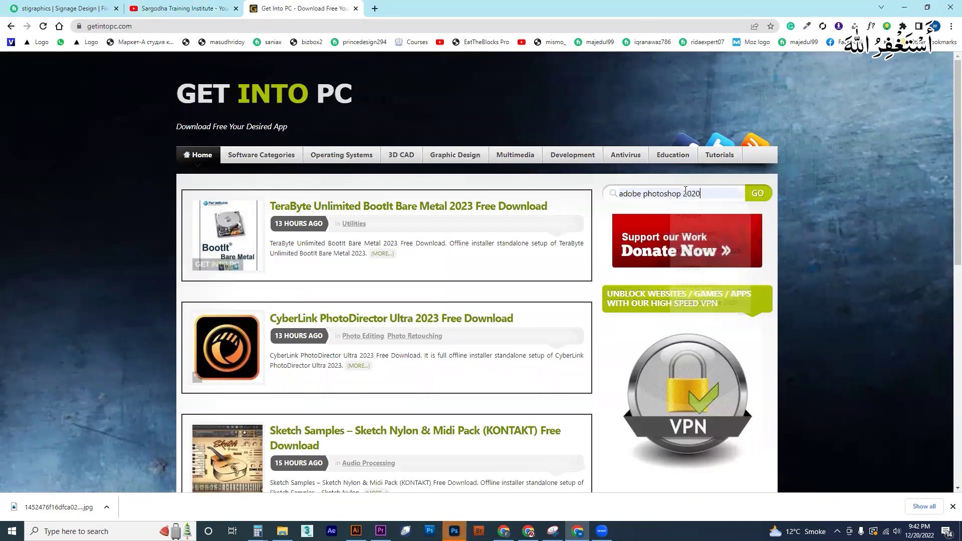
pyautogui.click(759, 194)
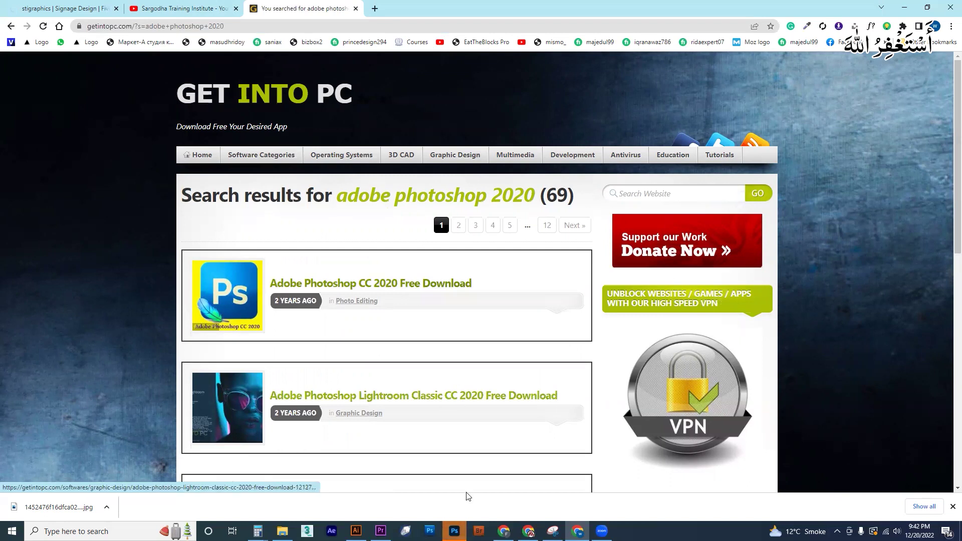
# Step: Switch to Photoshop and open the brown leather handbag image from the Pictures folder in it
pyautogui.moveTo(454, 531)
pyautogui.click(454, 486)
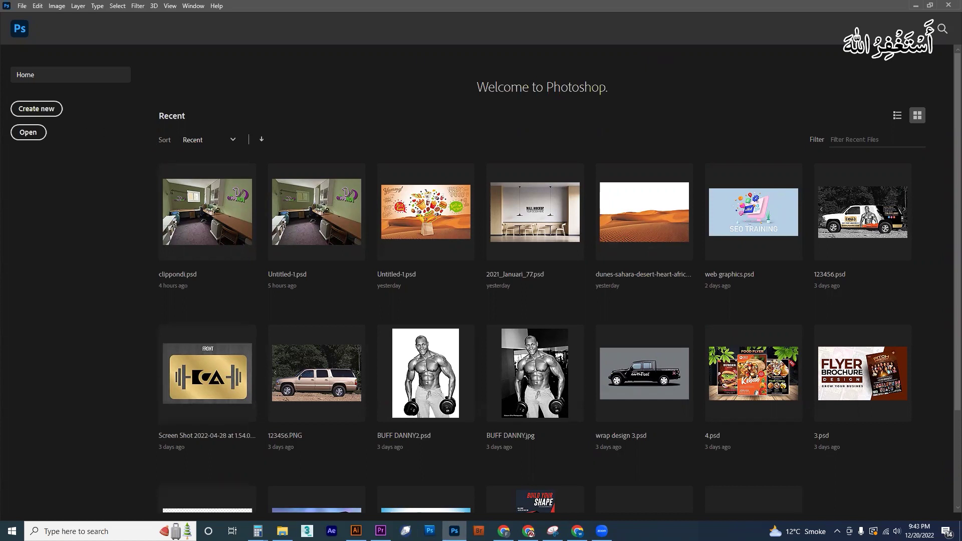
pyautogui.click(283, 531)
pyautogui.click(215, 194)
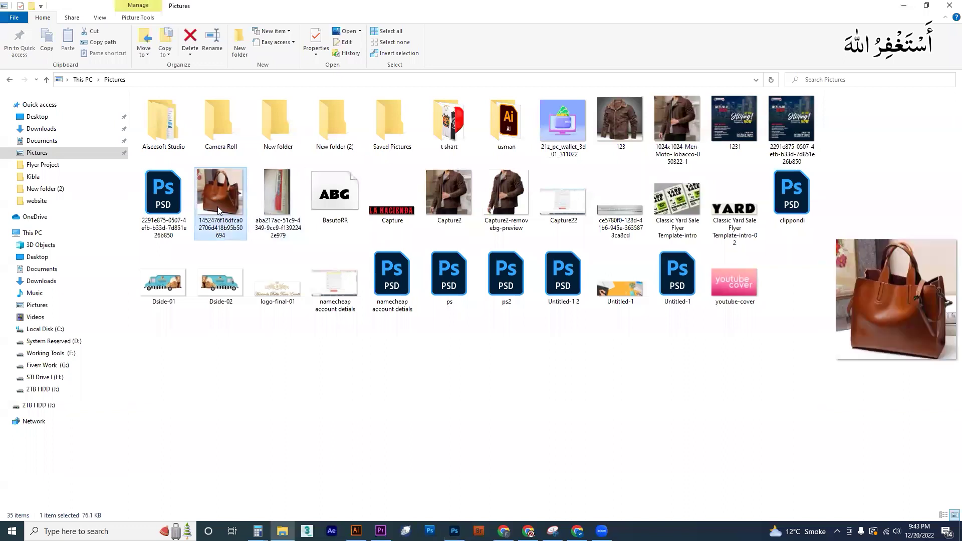
pyautogui.moveTo(218, 206); pyautogui.dragTo(447, 64)
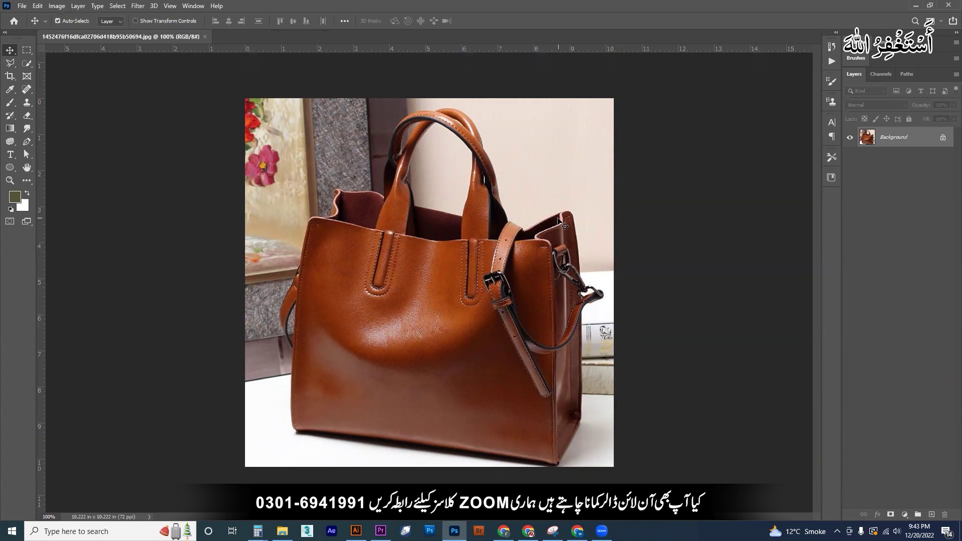
# Step: Create a new 1080 x 1080 pixel document with a resolution of 300 pixels/inch
pyautogui.click(22, 6)
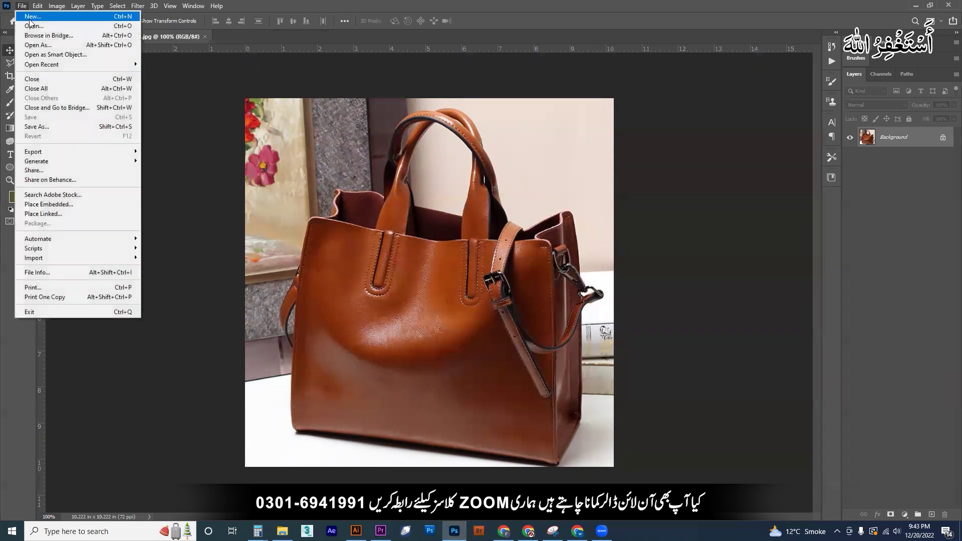
pyautogui.click(30, 17)
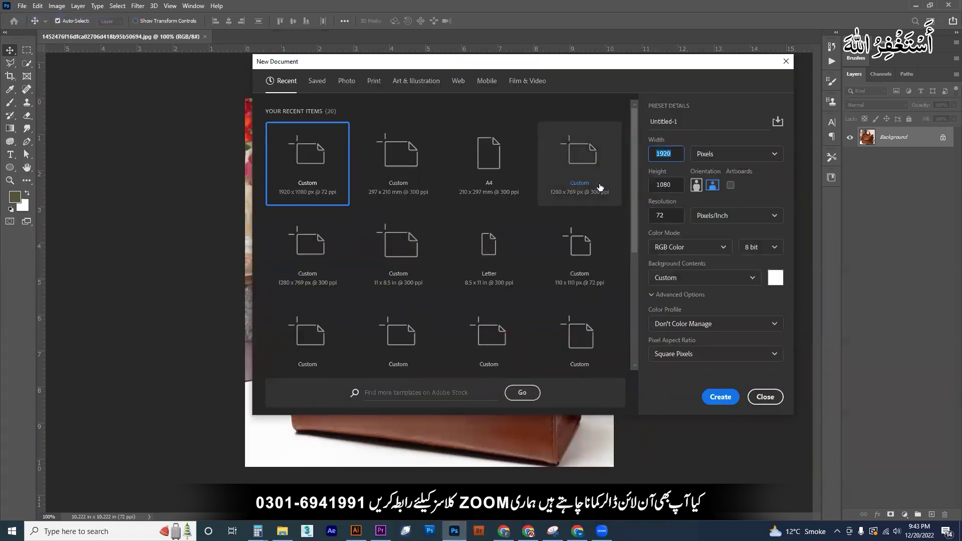
pyautogui.write('18')
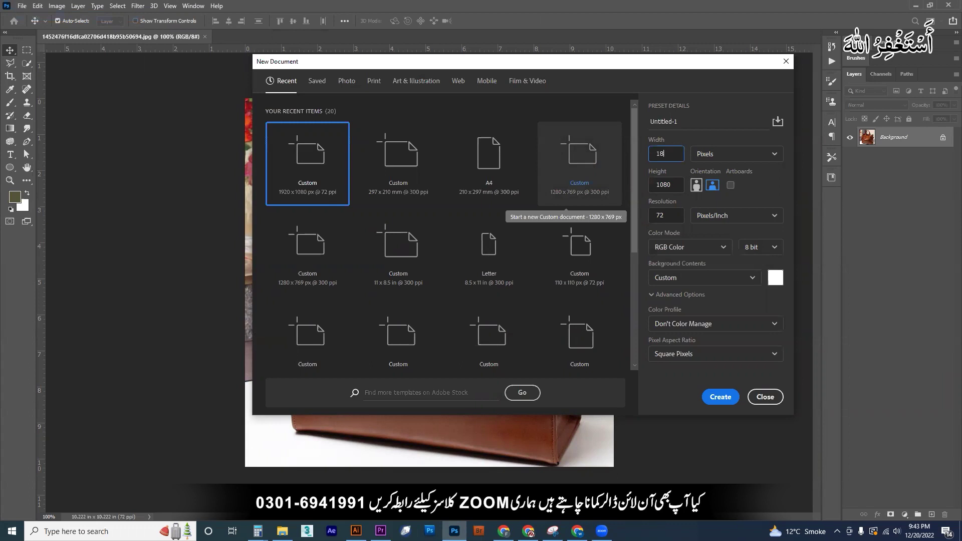
pyautogui.press('BackSpace')
pyautogui.write('080')
pyautogui.press('Tab')
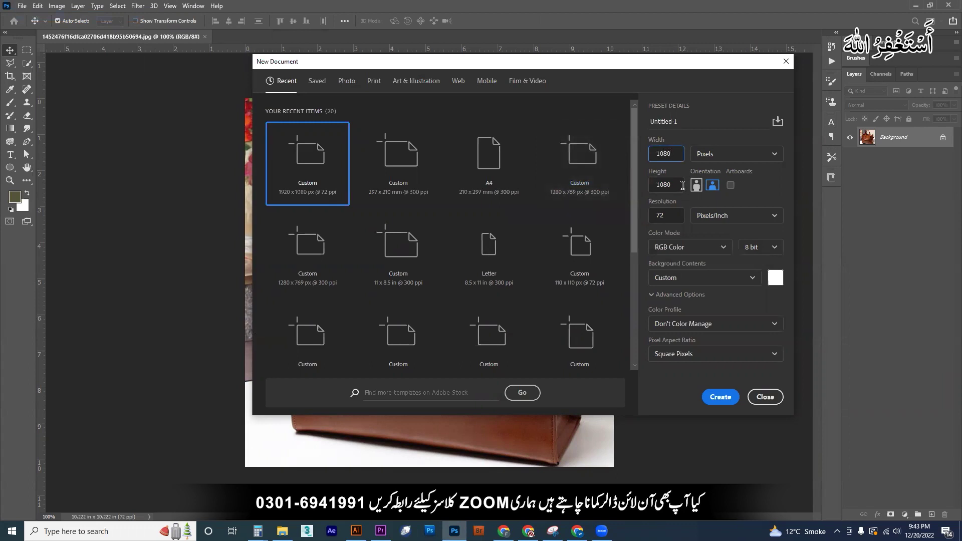
pyautogui.write('1080')
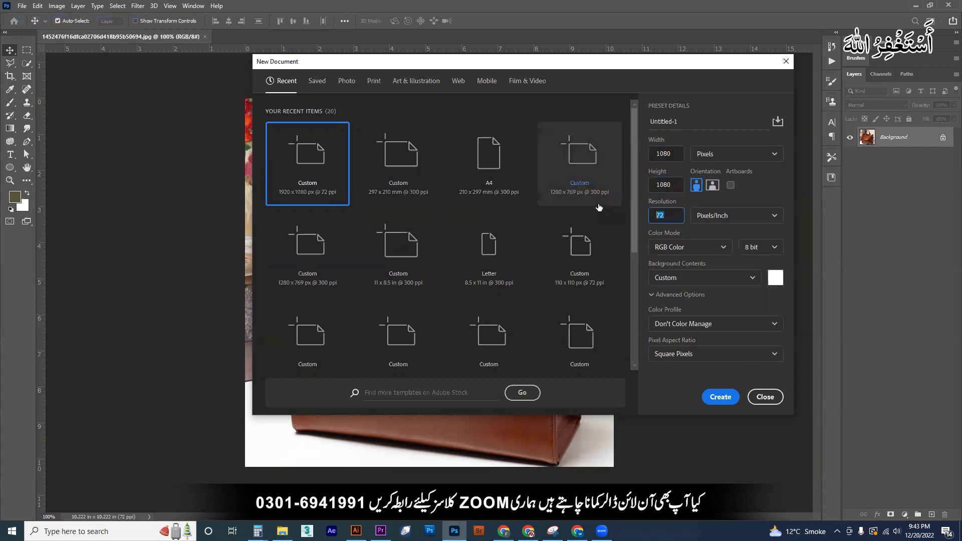
pyautogui.press('Tab')
pyautogui.write('3')
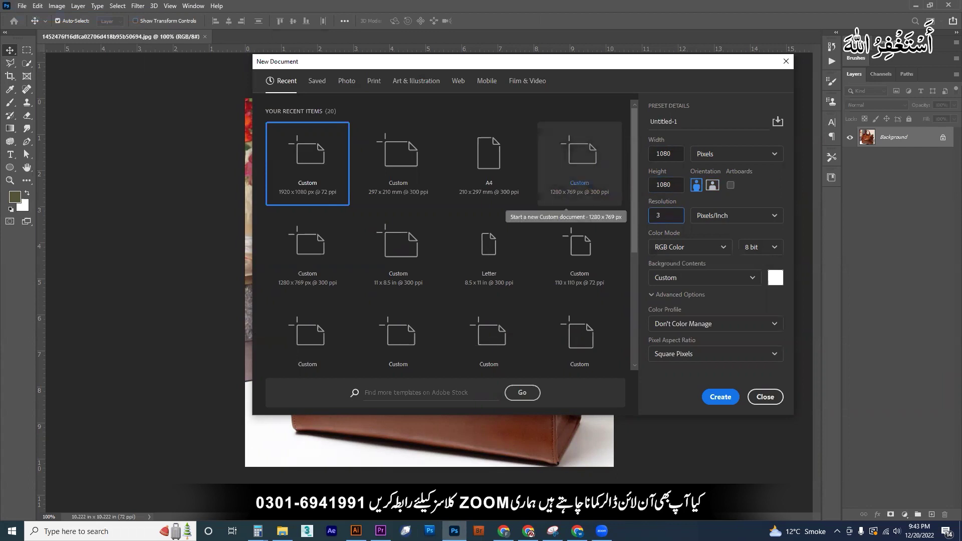
pyautogui.write('00')
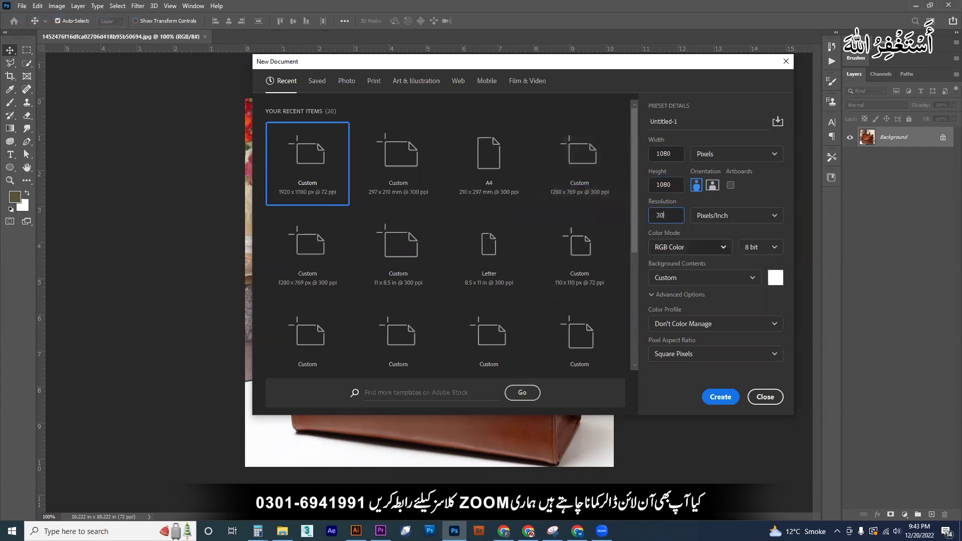
pyautogui.click(723, 398)
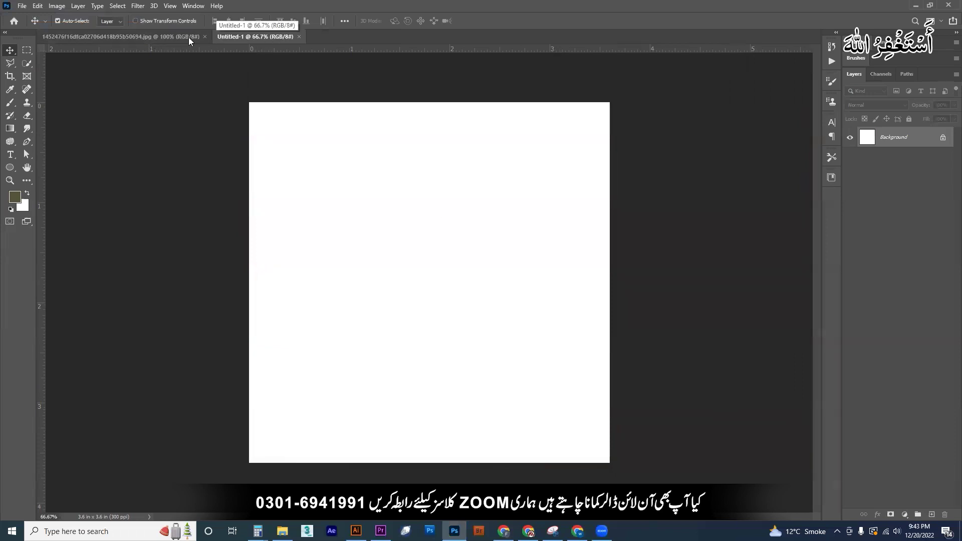
# Step: Convert the handbag photo's locked Background into a regular layer with the default name
pyautogui.click(167, 38)
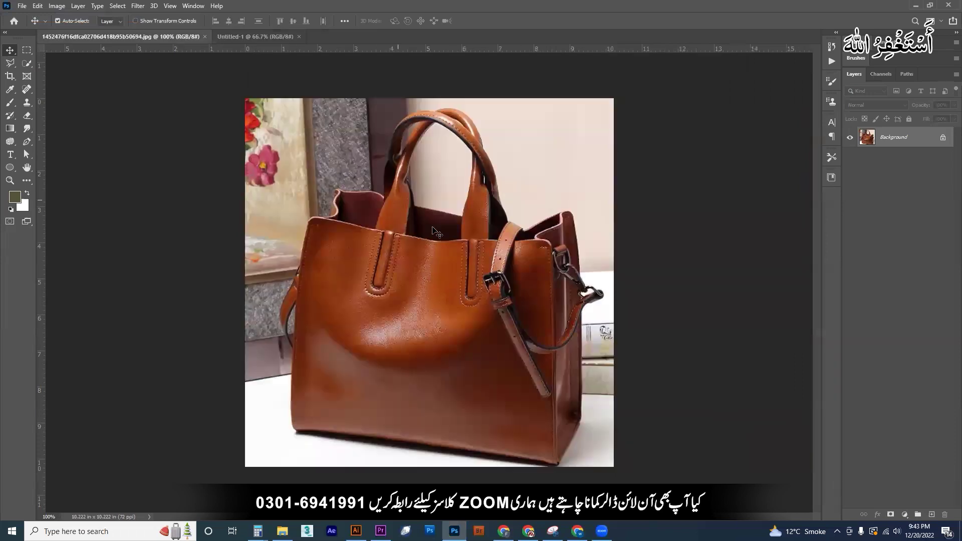
pyautogui.doubleClick(905, 137)
pyautogui.click(562, 158)
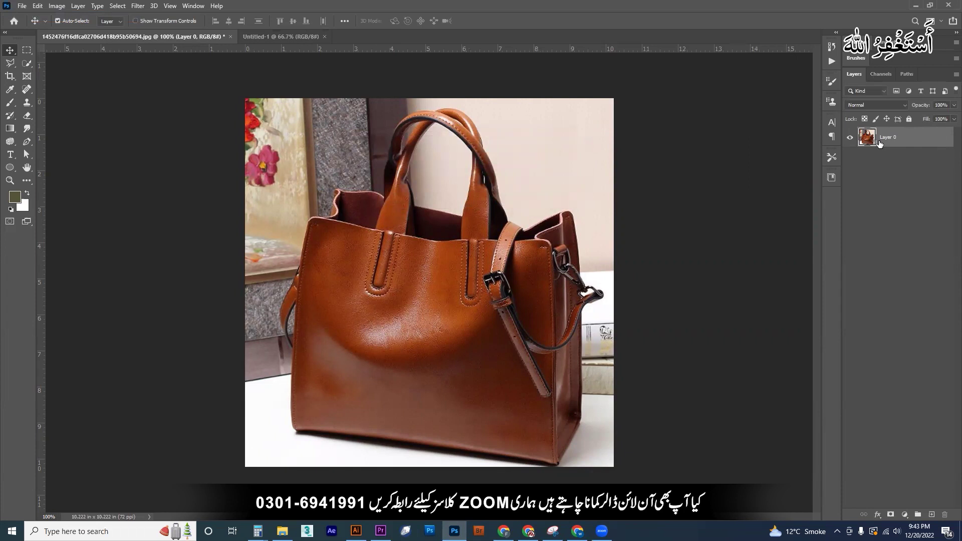
# Step: Try selecting the handbag automatically with Select Subject, and clear the selection
pyautogui.click(117, 7)
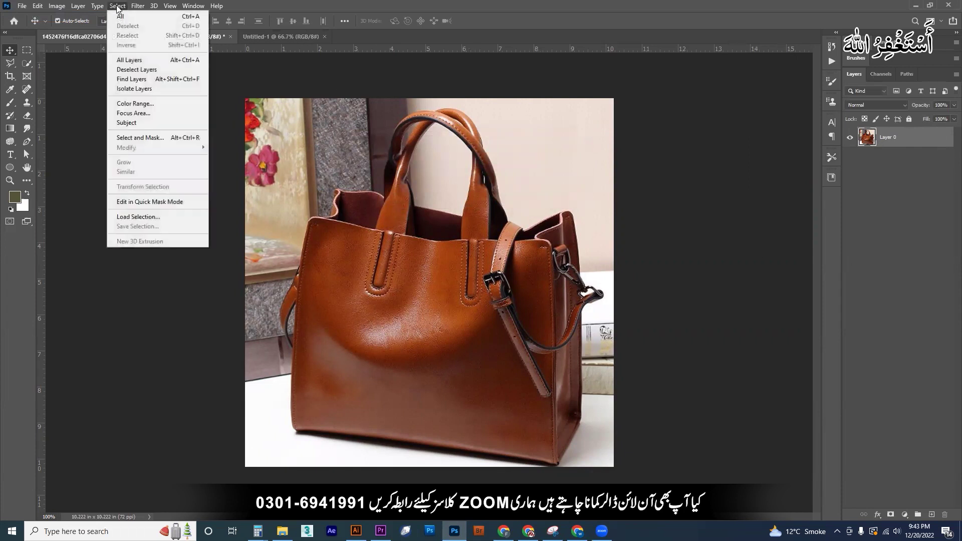
pyautogui.click(134, 124)
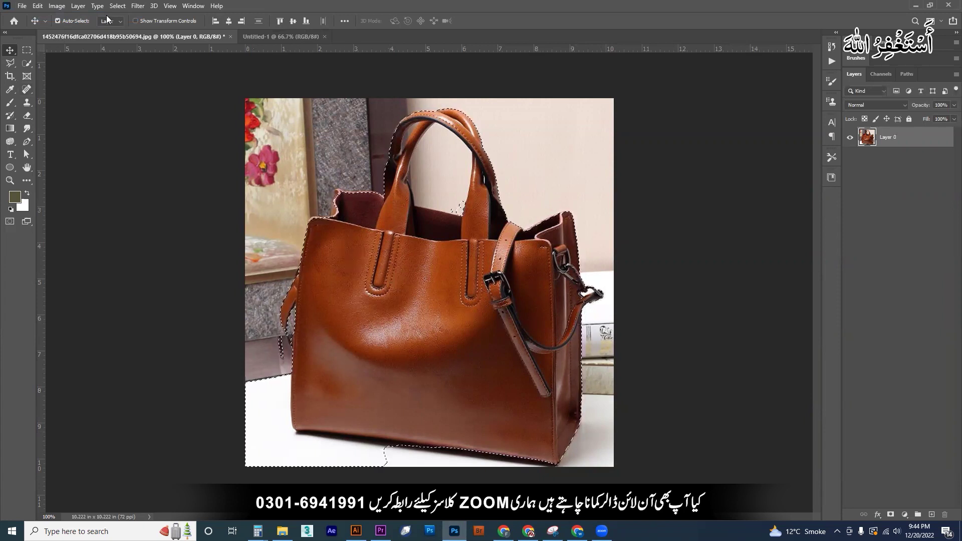
pyautogui.click(120, 7)
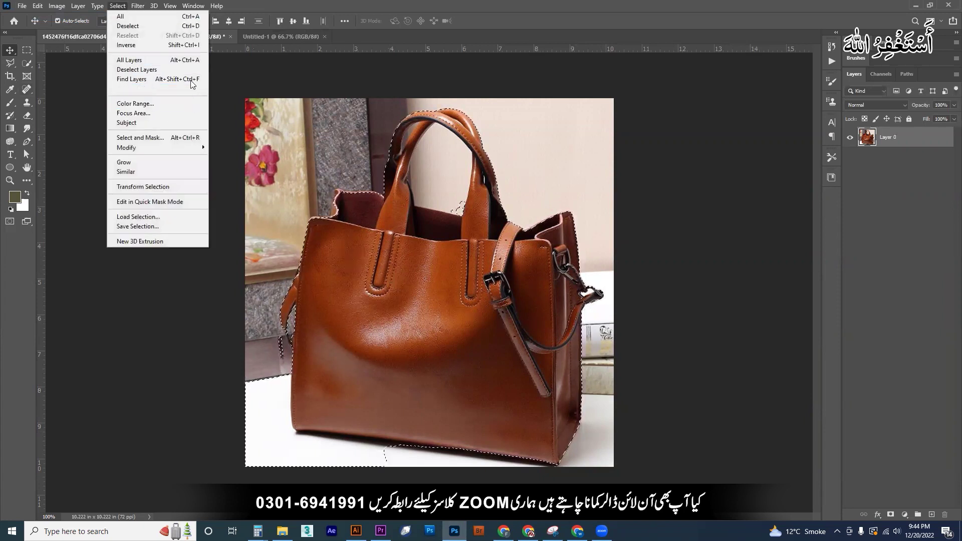
pyautogui.click(149, 28)
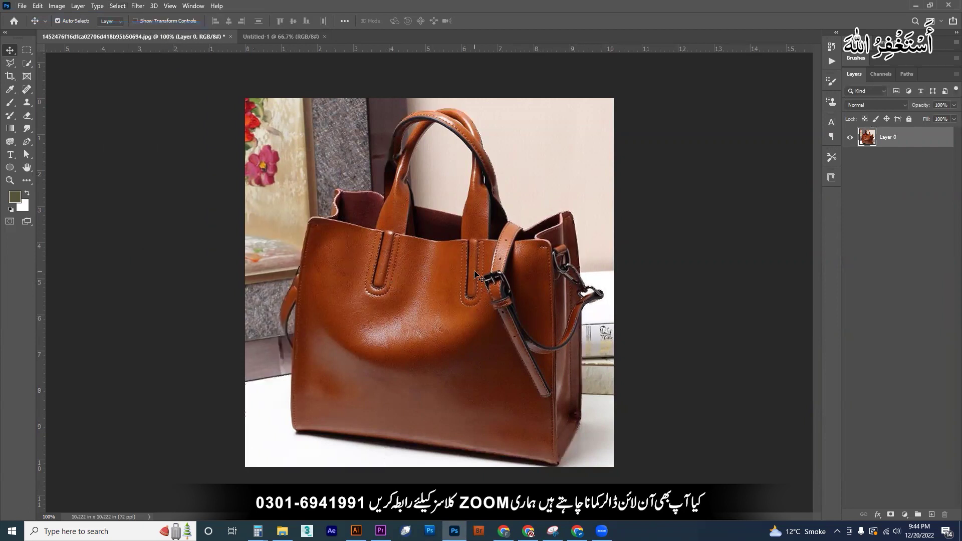
# Step: Copy the handbag photo into the center of the blank Untitled-1 document
pyautogui.moveTo(474, 97); pyautogui.dragTo(488, 276)
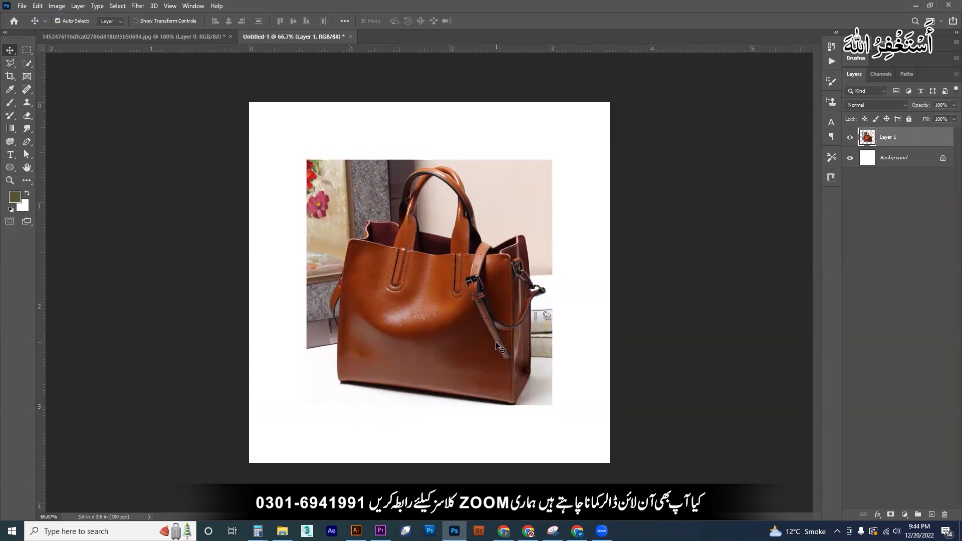
# Step: Start a Polygonal Lasso outline at the handbag's lower-left corner and trace its bottom edge to the lower-right corner
pyautogui.click(10, 180)
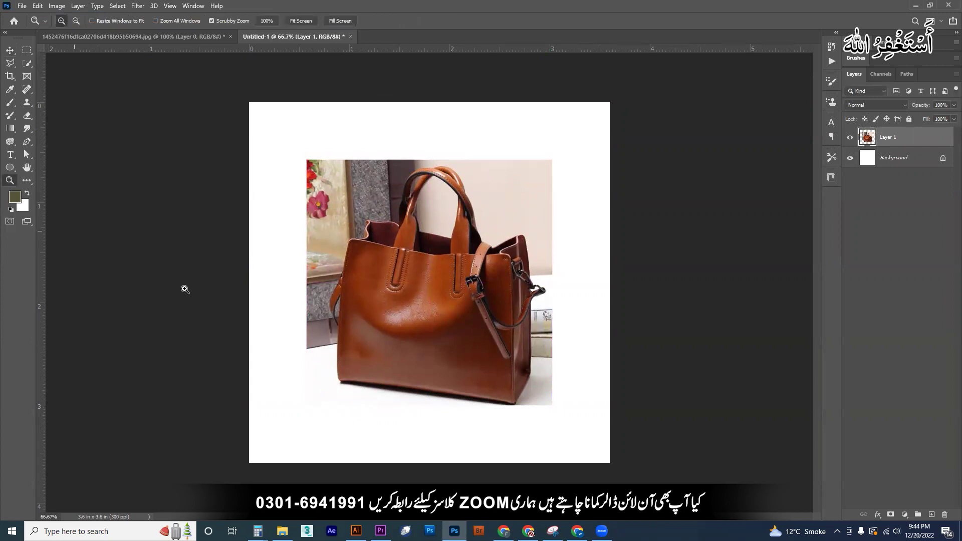
pyautogui.moveTo(388, 368); pyautogui.dragTo(456, 401)
pyautogui.press('h')
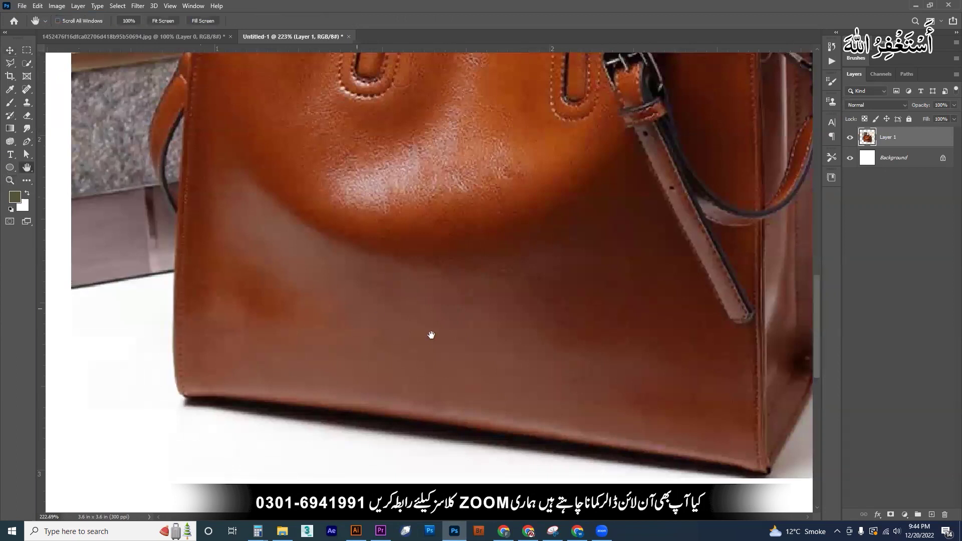
pyautogui.moveTo(429, 337); pyautogui.dragTo(395, 231)
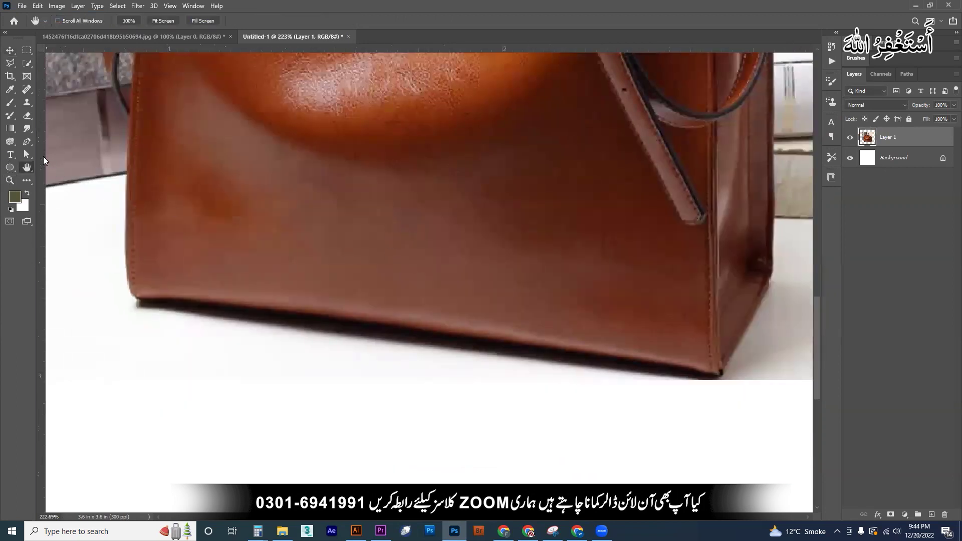
pyautogui.click(9, 64)
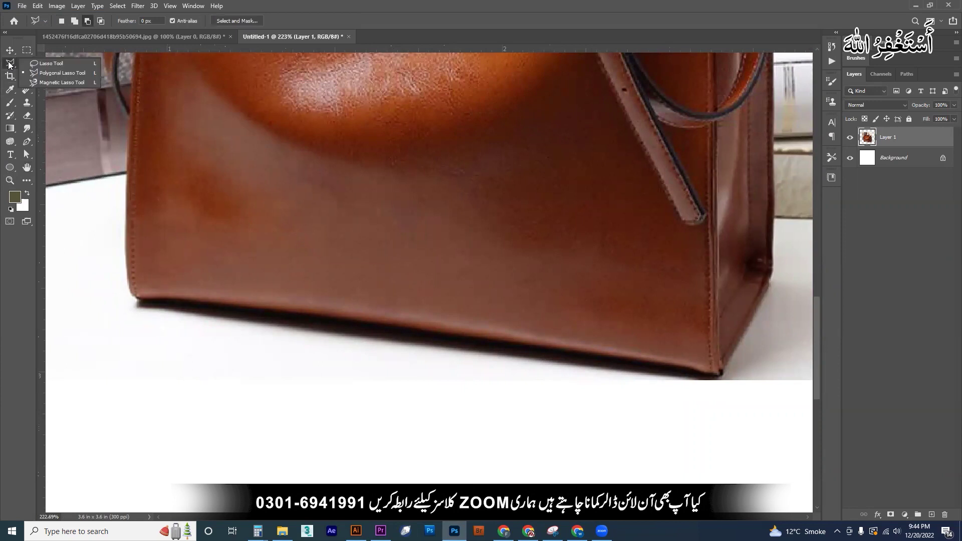
pyautogui.click(53, 72)
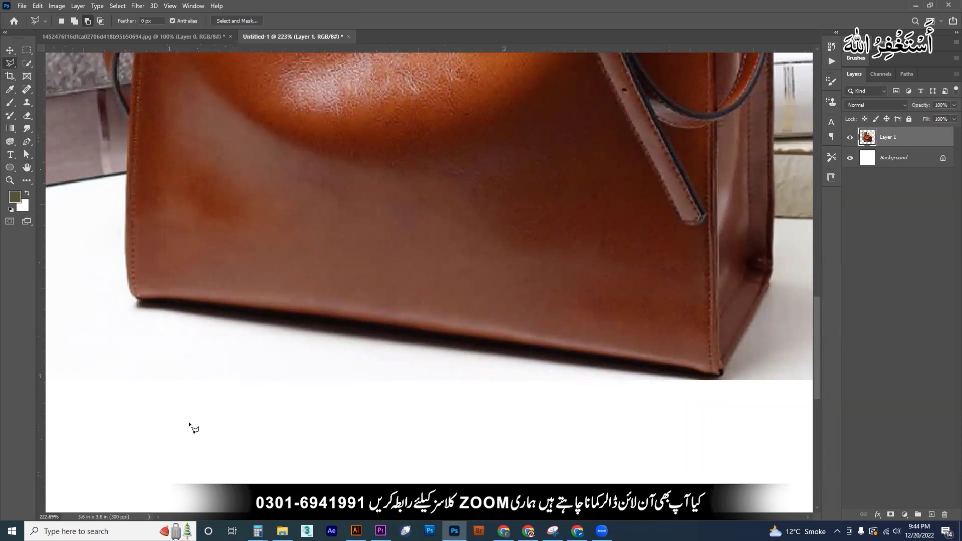
pyautogui.click(135, 306)
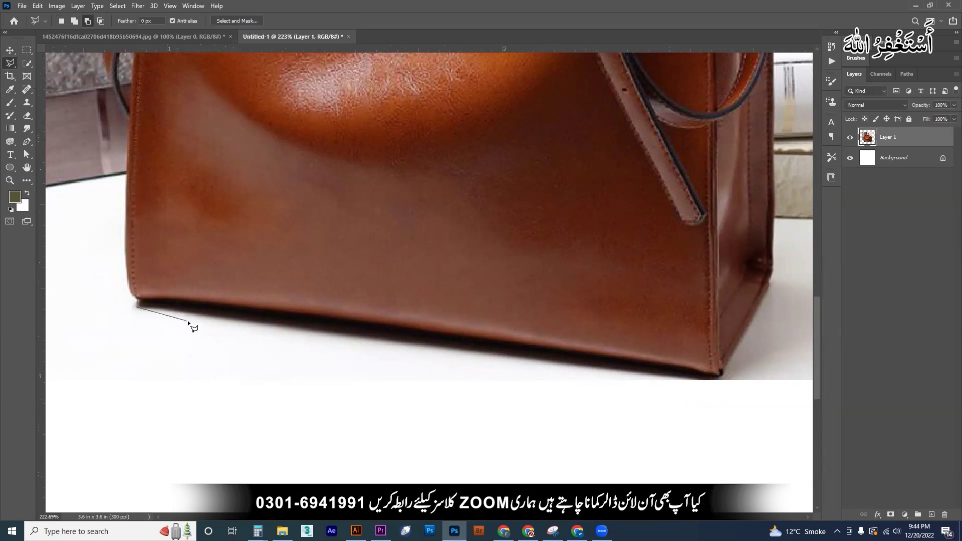
pyautogui.click(374, 338)
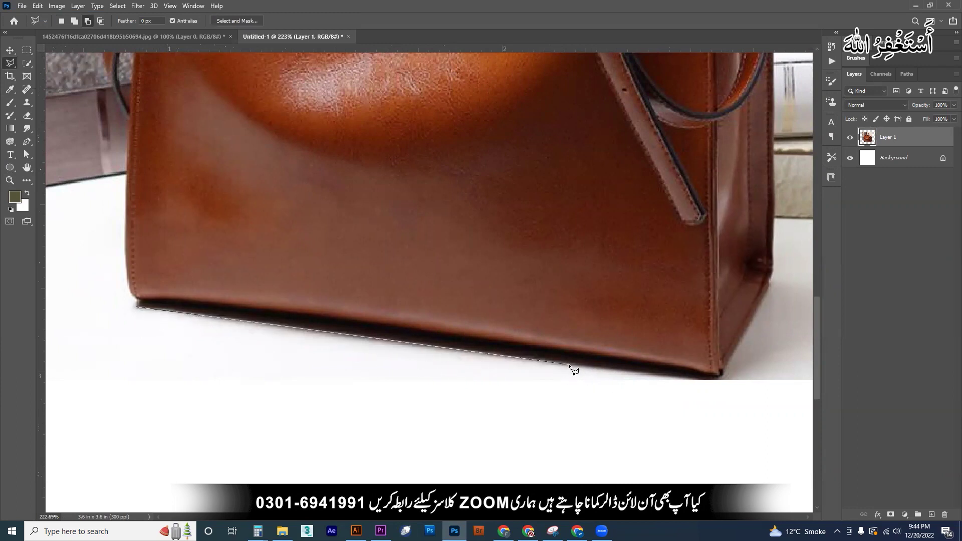
pyautogui.click(704, 379)
# Step: Continue the Polygonal Lasso outline around the lower-right corner and up the handbag's right side edge to the hanging strap
pyautogui.moveTo(760, 201); pyautogui.dragTo(509, 294)
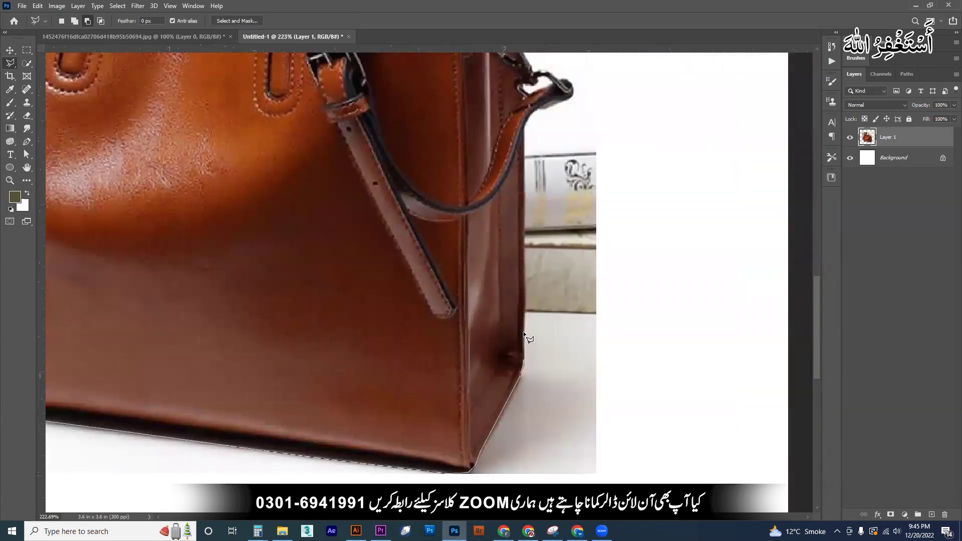
pyautogui.click(525, 296)
pyautogui.click(524, 233)
pyautogui.scroll(5, 531, 125)
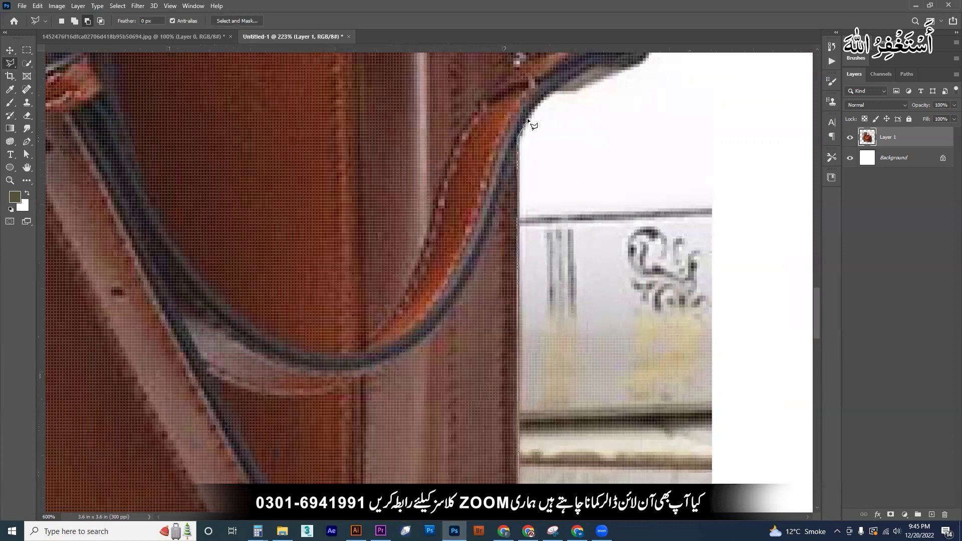
pyautogui.click(529, 120)
# Step: Trace the outline around the protruding shoulder strap end and over its metal ring on the handbag's right side
pyautogui.moveTo(604, 114)
pyautogui.mouseDown()
pyautogui.moveTo(524, 347)
pyautogui.moveTo(484, 355)
pyautogui.mouseUp()
pyautogui.click(464, 340)
pyautogui.click(490, 339)
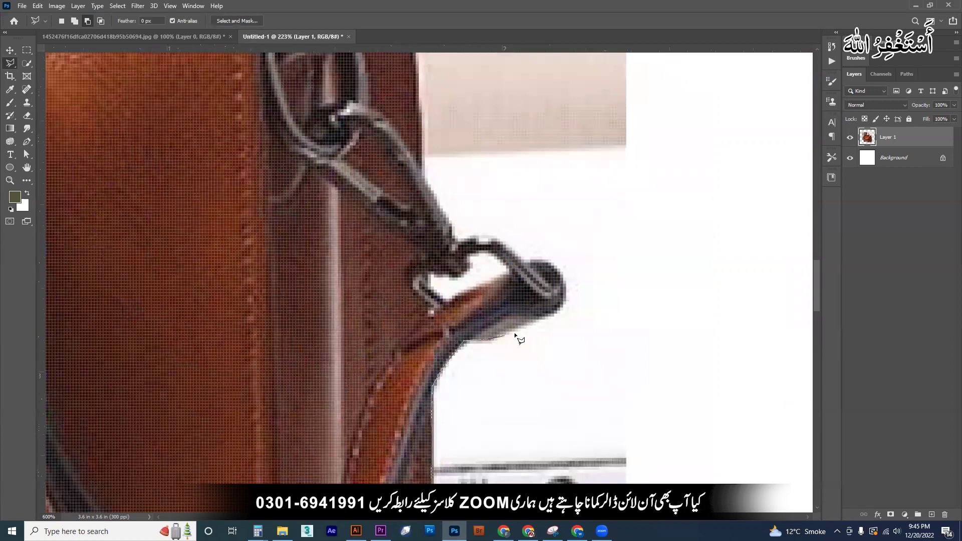
pyautogui.click(529, 327)
pyautogui.click(560, 308)
pyautogui.click(564, 297)
pyautogui.click(565, 283)
pyautogui.click(563, 275)
pyautogui.click(557, 265)
pyautogui.click(551, 261)
pyautogui.click(523, 260)
pyautogui.click(507, 245)
pyautogui.click(491, 236)
pyautogui.click(462, 237)
# Step: Extend the outline up the right side panel and around its rounded top corner
pyautogui.moveTo(436, 154); pyautogui.dragTo(455, 377)
pyautogui.click(436, 339)
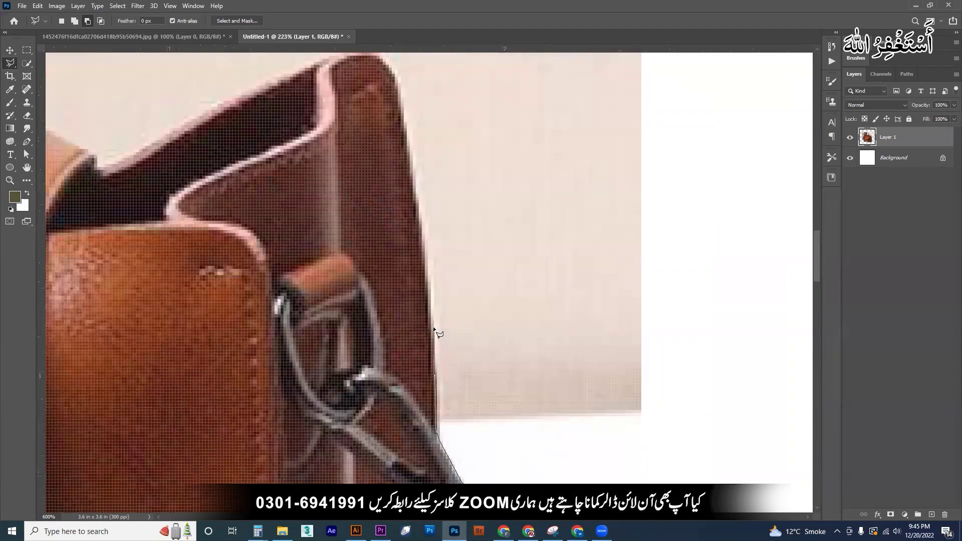
pyautogui.click(419, 212)
pyautogui.moveTo(447, 99); pyautogui.dragTo(666, 320)
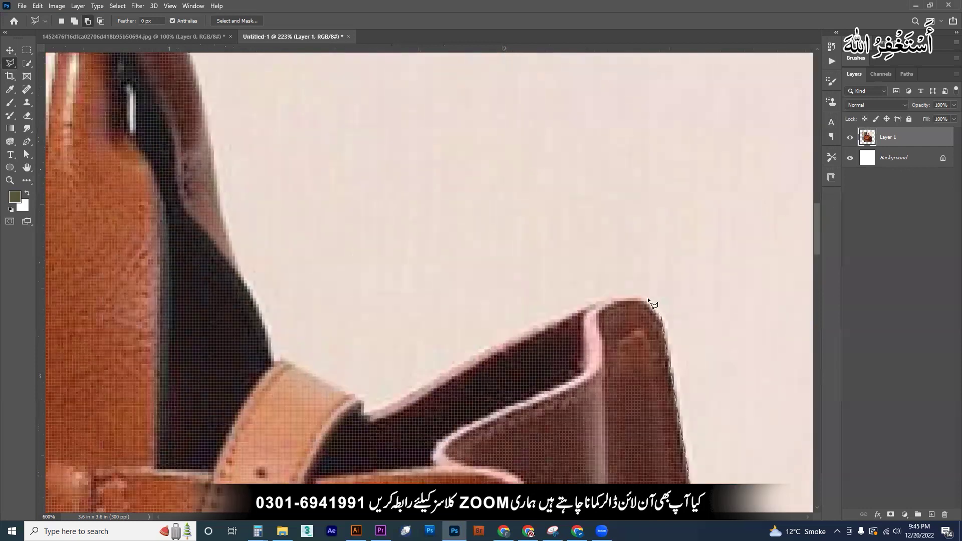
pyautogui.click(622, 293)
pyautogui.click(605, 294)
# Step: Trace the outline down the right panel's sloping rim and across the shoulder strap to the handle base
pyautogui.click(347, 387)
pyautogui.press('BackSpace')
pyautogui.click(364, 410)
pyautogui.click(362, 400)
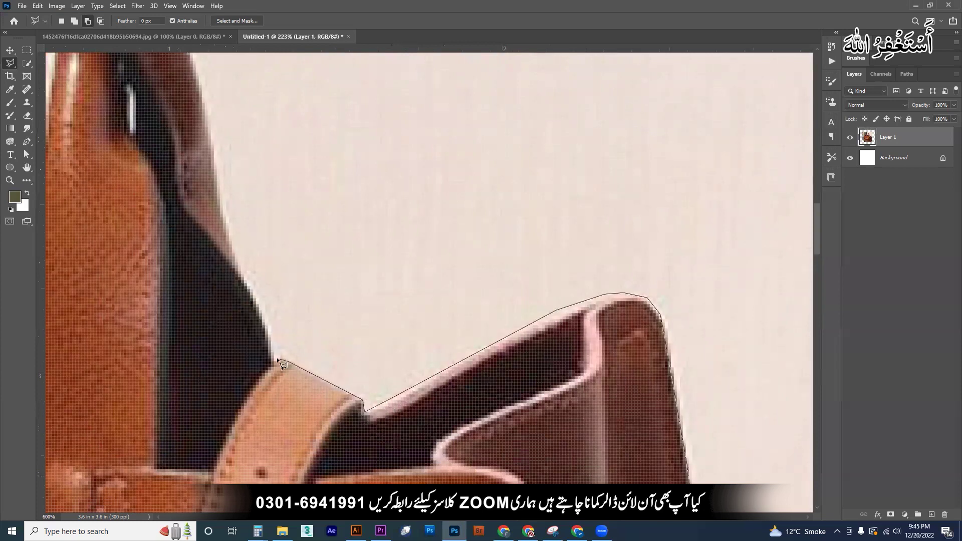
pyautogui.click(277, 358)
# Step: Continue the outline up the right side of the handles and over the top of the rear handle
pyautogui.moveTo(209, 158)
pyautogui.mouseDown()
pyautogui.moveTo(554, 389)
pyautogui.moveTo(539, 380)
pyautogui.mouseUp()
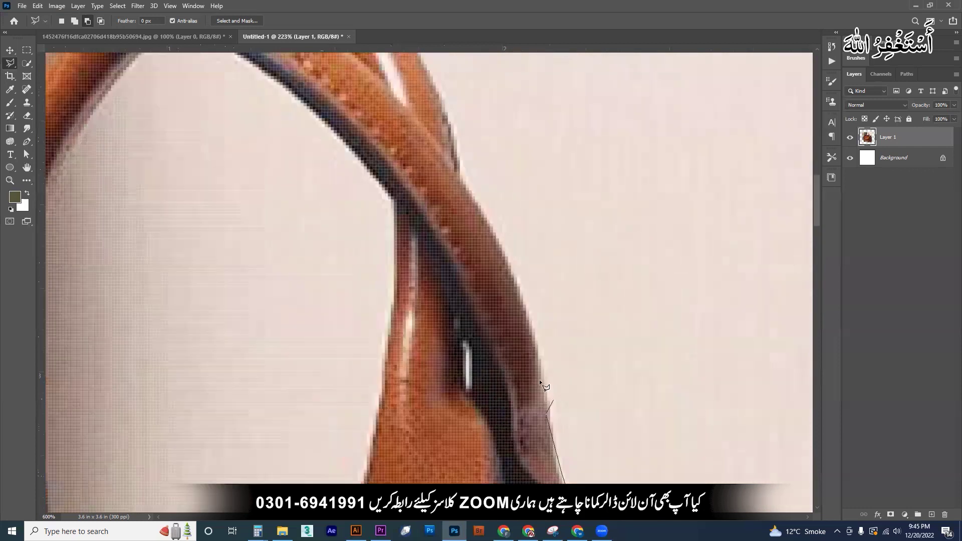
pyautogui.click(524, 296)
pyautogui.click(499, 239)
pyautogui.moveTo(460, 170)
pyautogui.mouseDown()
pyautogui.moveTo(504, 299)
pyautogui.moveTo(506, 380)
pyautogui.moveTo(488, 356)
pyautogui.mouseUp()
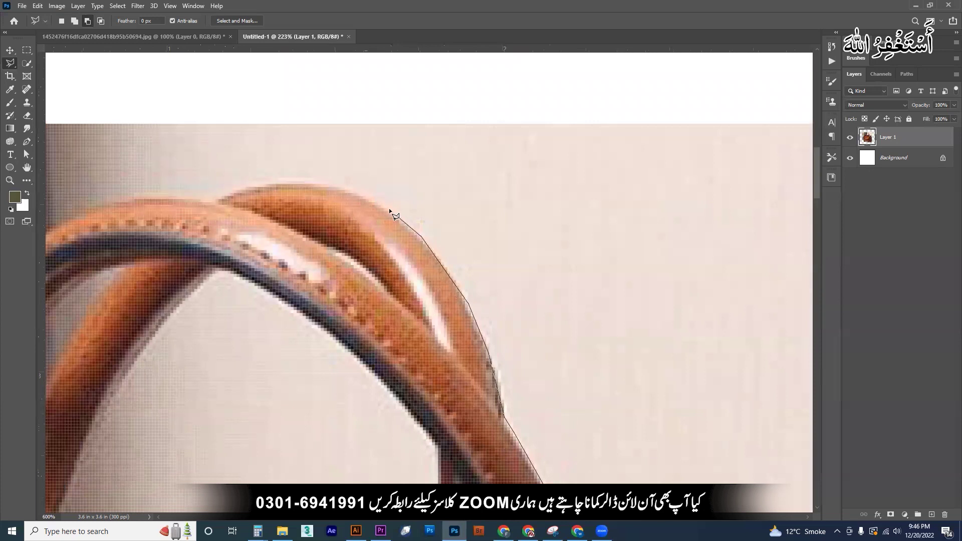
pyautogui.click(361, 193)
pyautogui.click(314, 181)
pyautogui.click(269, 182)
# Step: Trace the outline over the top of the front handle and around its left curve
pyautogui.hscroll(-5, 603, 206)
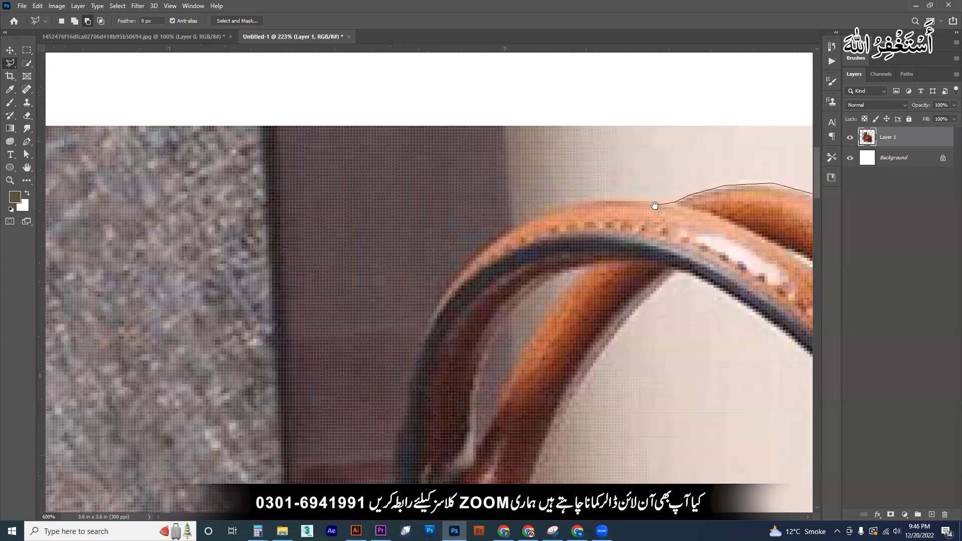
pyautogui.click(628, 200)
pyautogui.click(574, 203)
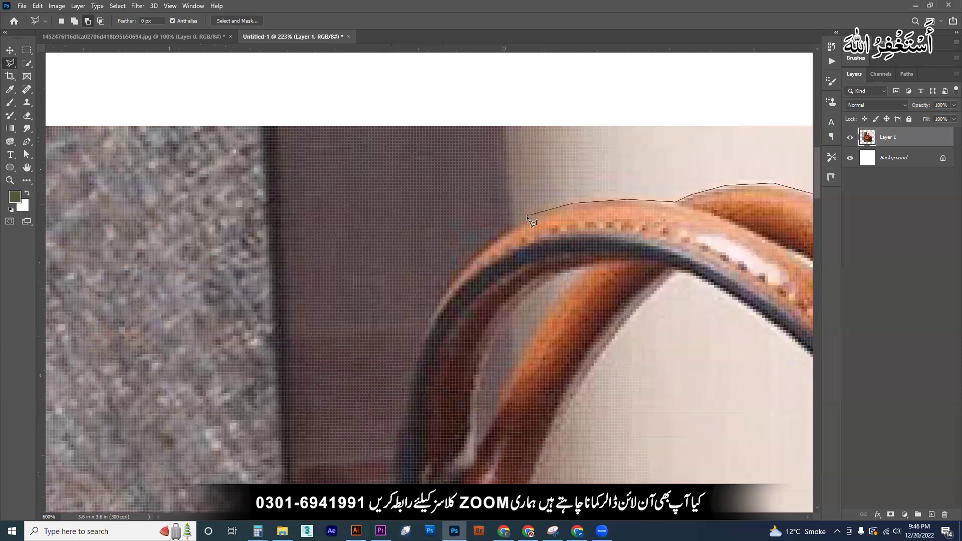
pyautogui.click(484, 245)
pyautogui.click(456, 275)
# Step: Extend the outline down the handle's left side to the rim of the bag's inner left panel
pyautogui.moveTo(407, 395); pyautogui.dragTo(449, 109)
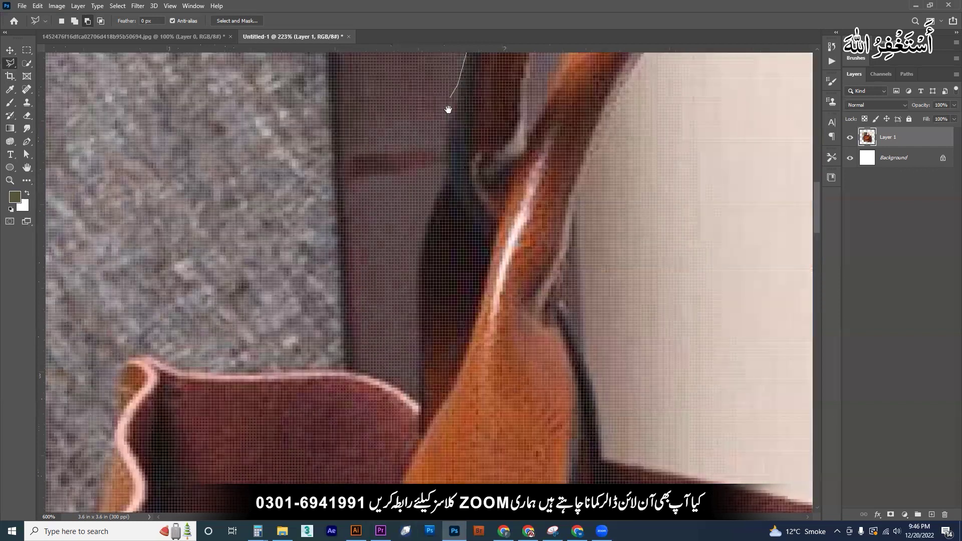
pyautogui.click(444, 170)
pyautogui.click(419, 238)
pyautogui.click(421, 406)
# Step: Trace the outline along the inner left panel, around the front's upper-left corner and down the left edge to the side strap
pyautogui.moveTo(355, 368)
pyautogui.mouseDown()
pyautogui.moveTo(580, 131)
pyautogui.moveTo(557, 106)
pyautogui.moveTo(421, 110)
pyautogui.moveTo(377, 100)
pyautogui.moveTo(338, 254)
pyautogui.mouseUp()
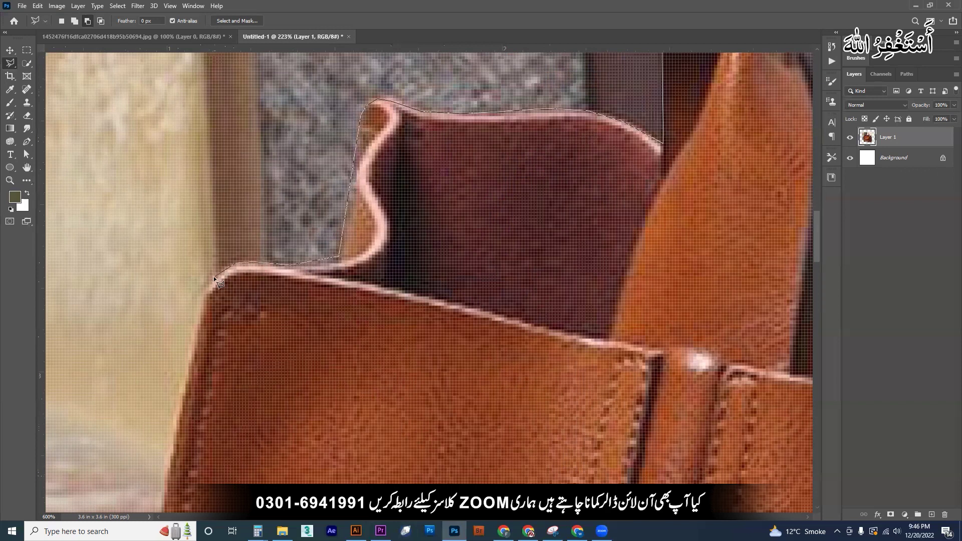
pyautogui.scroll(-5, 202, 296)
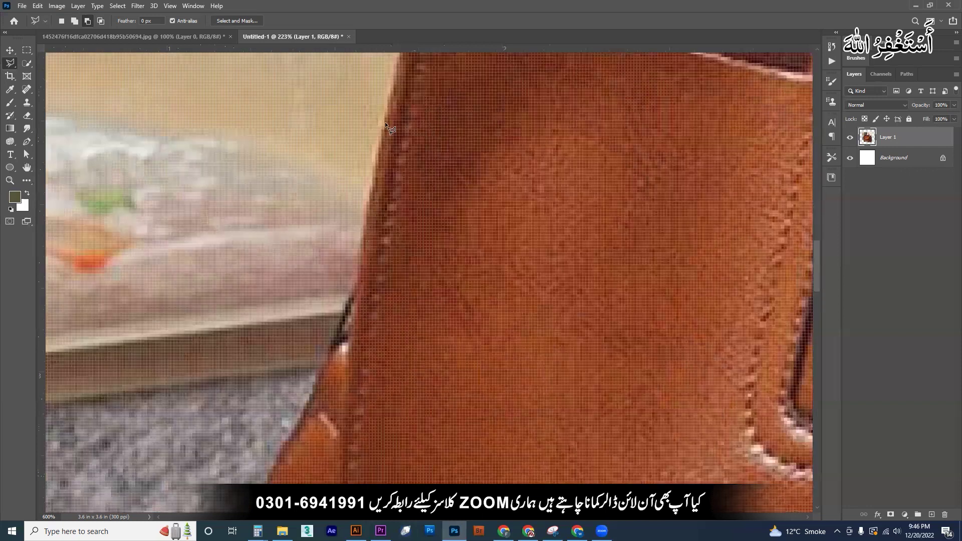
pyautogui.moveTo(385, 122); pyautogui.dragTo(363, 225)
pyautogui.scroll(1, 331, 320)
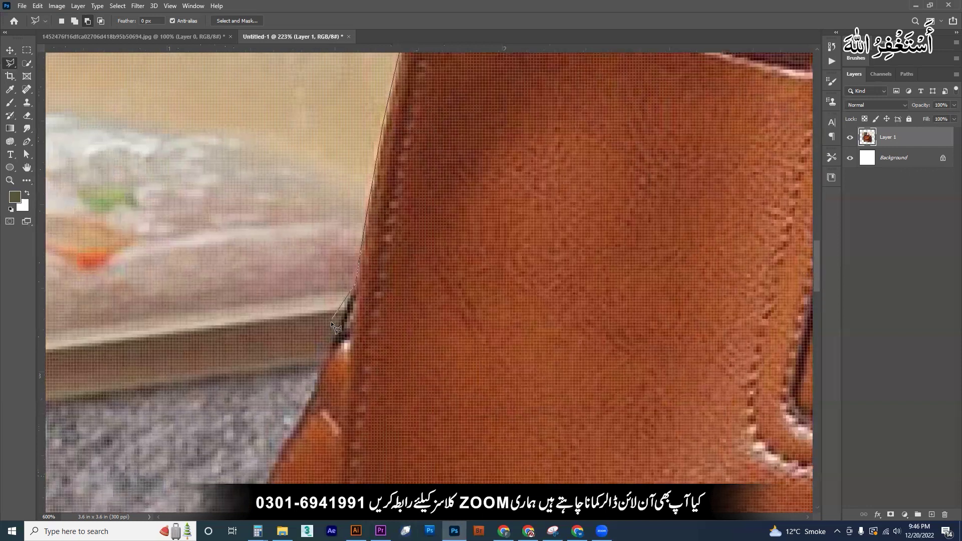
# Step: Trace the outline around the outside of the strap loop on the handbag's left side
pyautogui.scroll(-3, 506, 129)
pyautogui.hscroll(-3, 507, 129)
pyautogui.moveTo(427, 254)
pyautogui.mouseDown()
pyautogui.moveTo(461, 229)
pyautogui.moveTo(430, 281)
pyautogui.moveTo(403, 386)
pyautogui.moveTo(267, 159)
pyautogui.mouseUp()
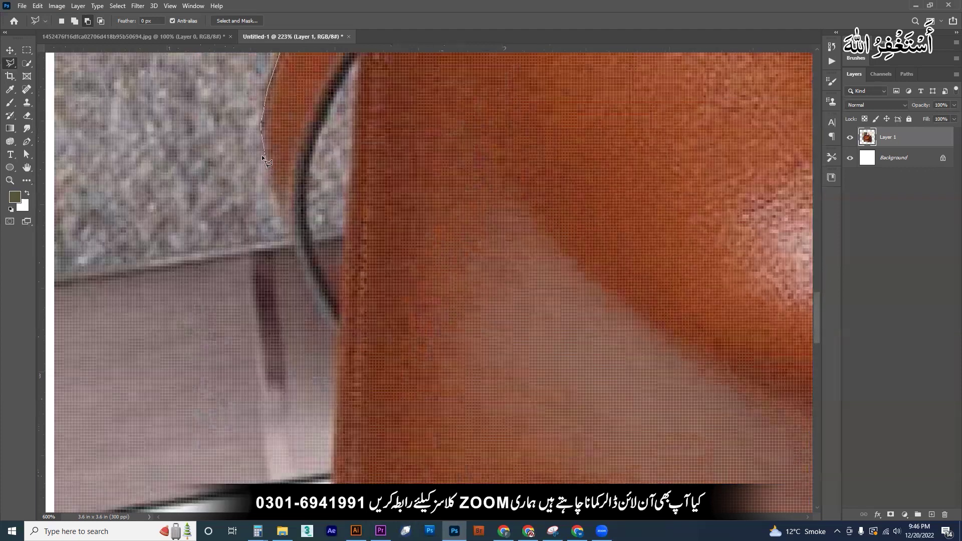
pyautogui.moveTo(270, 197)
pyautogui.mouseDown()
pyautogui.moveTo(316, 320)
pyautogui.moveTo(314, 303)
pyautogui.moveTo(357, 367)
pyautogui.mouseUp()
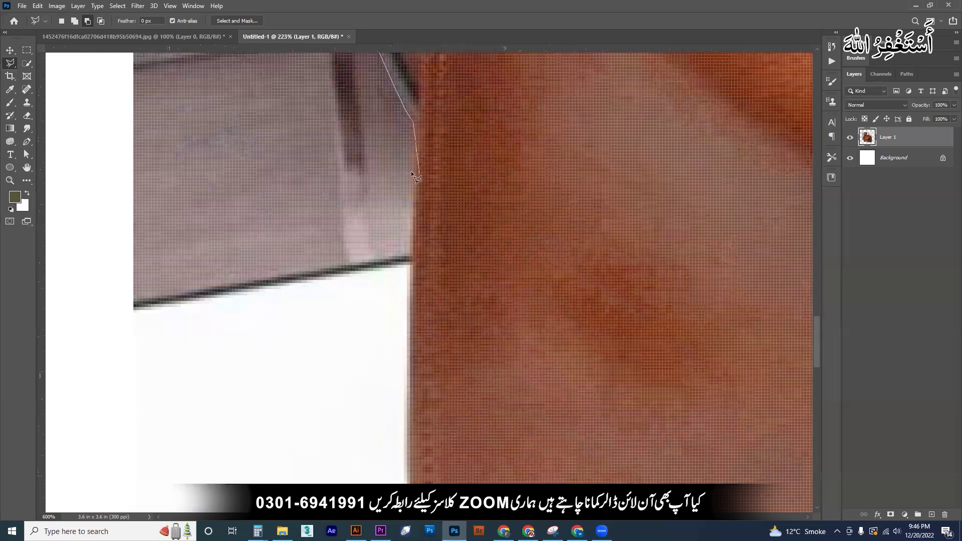
# Step: Trace the remaining left edge down to the lower-left corner and close the selection at its starting point
pyautogui.moveTo(411, 170); pyautogui.dragTo(411, 307)
pyautogui.moveTo(410, 383)
pyautogui.mouseDown()
pyautogui.moveTo(355, 152)
pyautogui.moveTo(353, 264)
pyautogui.moveTo(363, 298)
pyautogui.moveTo(380, 336)
pyautogui.mouseUp()
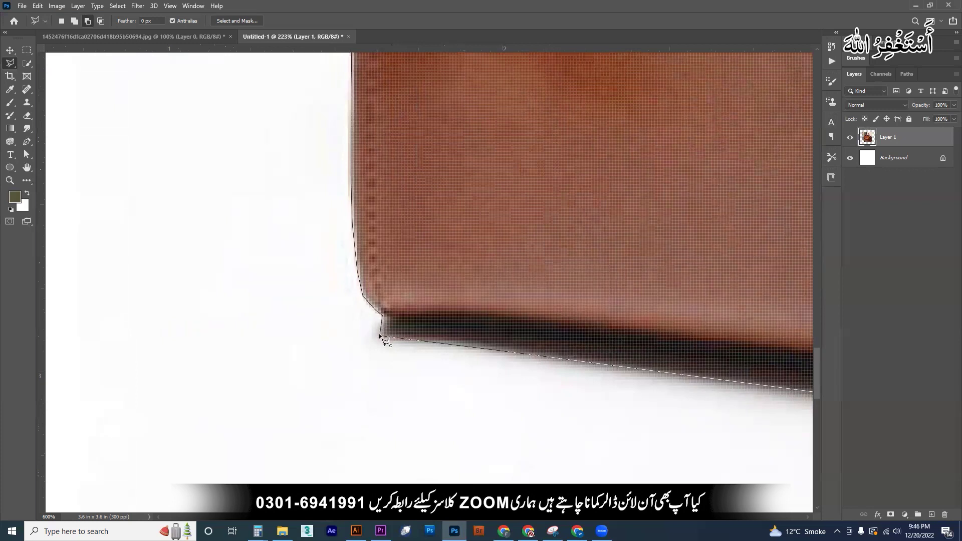
pyautogui.click(381, 337)
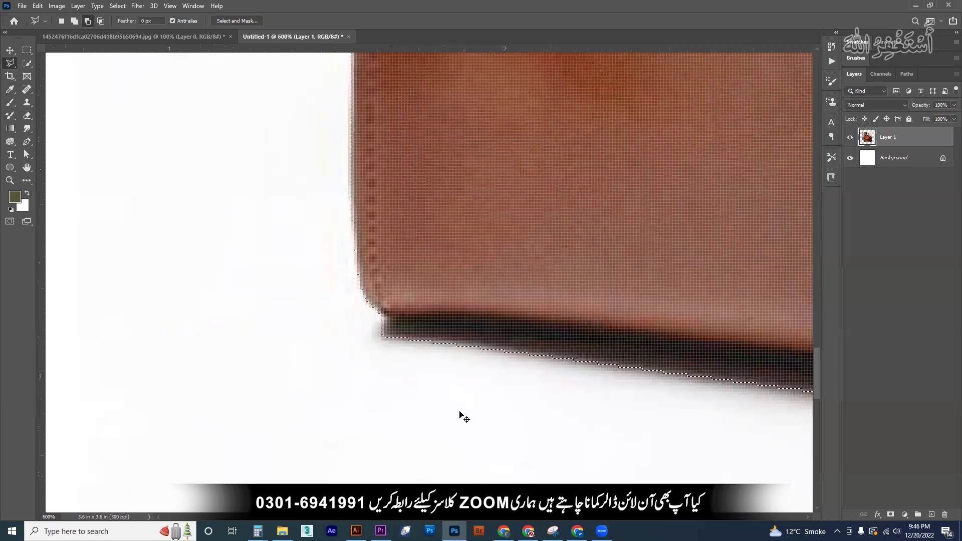
# Step: Copy the selected handbag to a new layer and delete the original photo layer, Layer 1
pyautogui.hotkey('ctrl', '0')
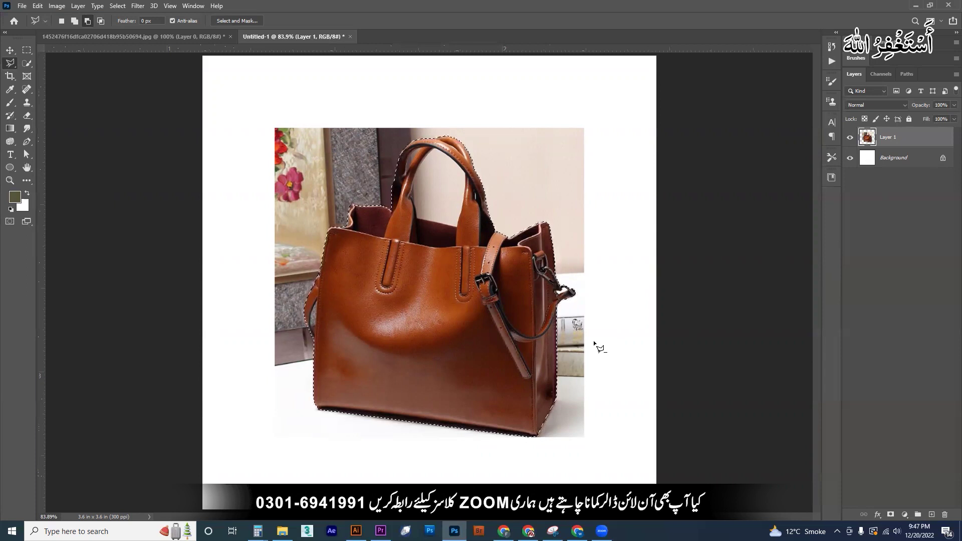
pyautogui.hotkey('ctrl', 'j')
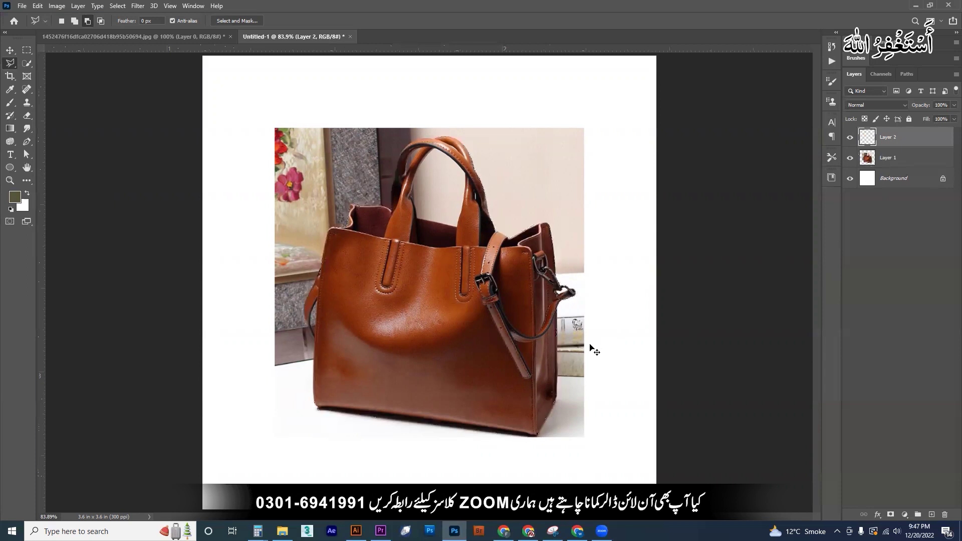
pyautogui.click(9, 52)
pyautogui.moveTo(558, 161); pyautogui.dragTo(618, 111)
pyautogui.press('Delete')
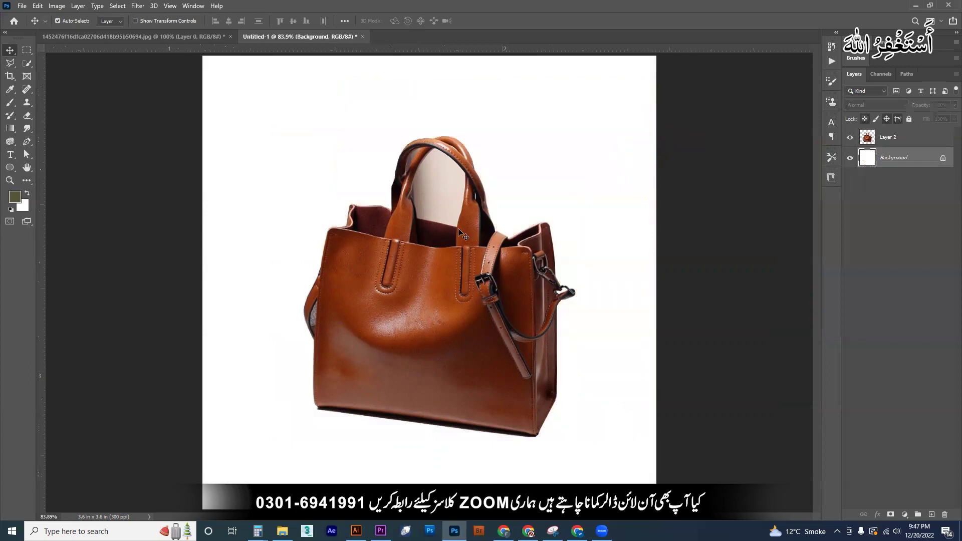
pyautogui.press('z')
pyautogui.moveTo(291, 313); pyautogui.dragTo(342, 331)
pyautogui.click(13, 64)
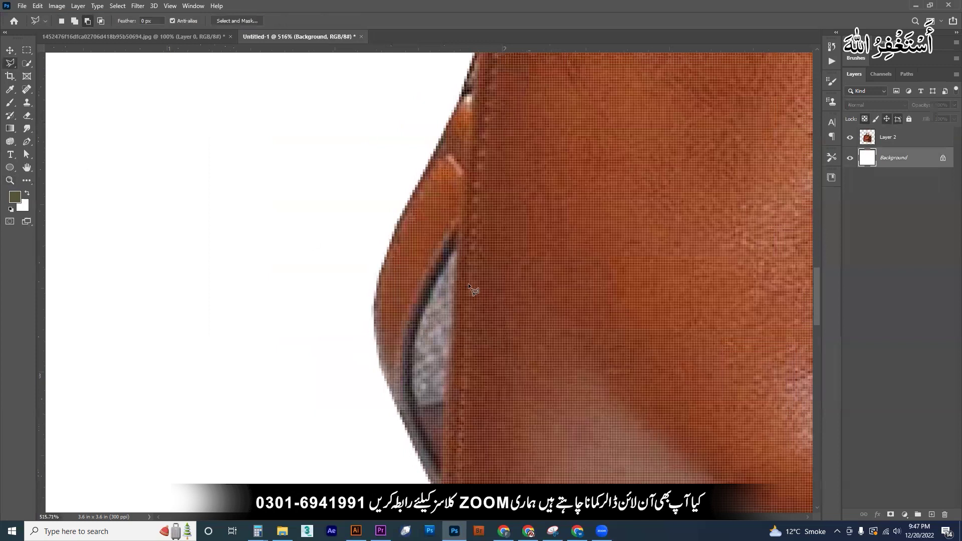
pyautogui.click(434, 286)
pyautogui.click(890, 136)
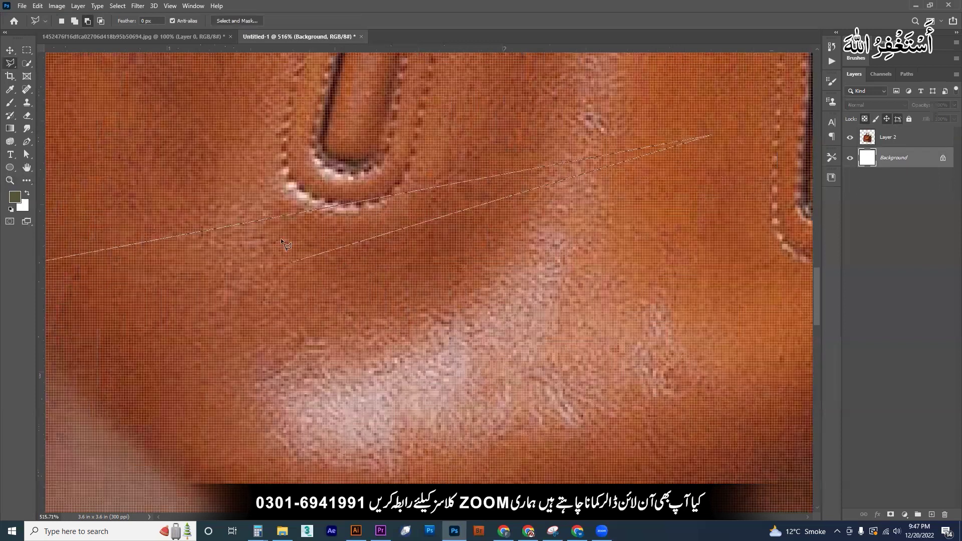
pyautogui.moveTo(266, 307); pyautogui.dragTo(516, 285)
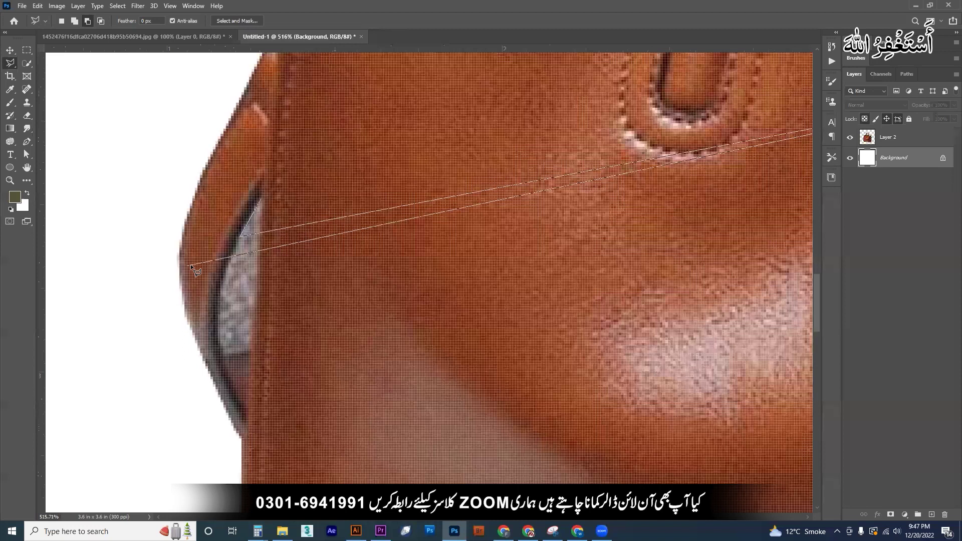
pyautogui.press('Escape')
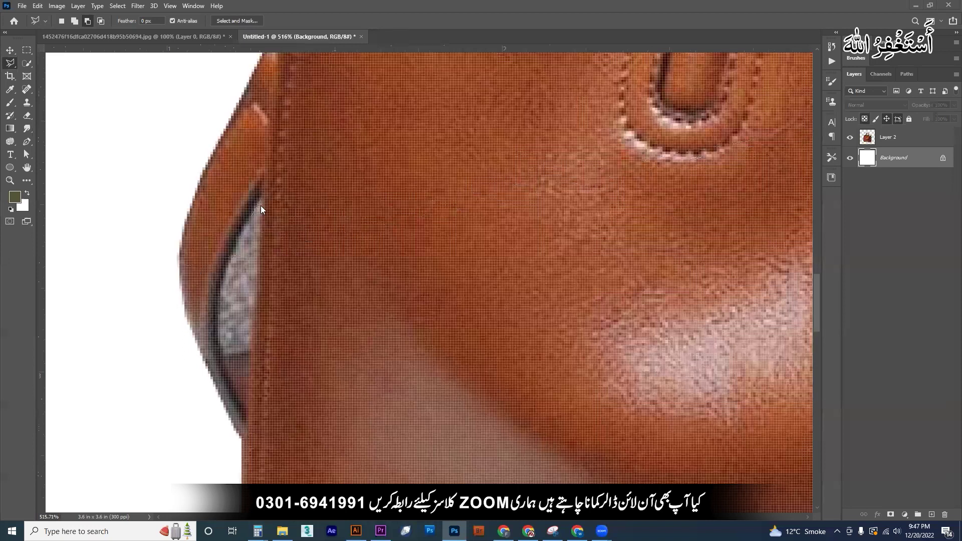
# Step: On Layer 2, outline the background gap inside the left strap loop, delete its contents and clear the selection
pyautogui.click(914, 142)
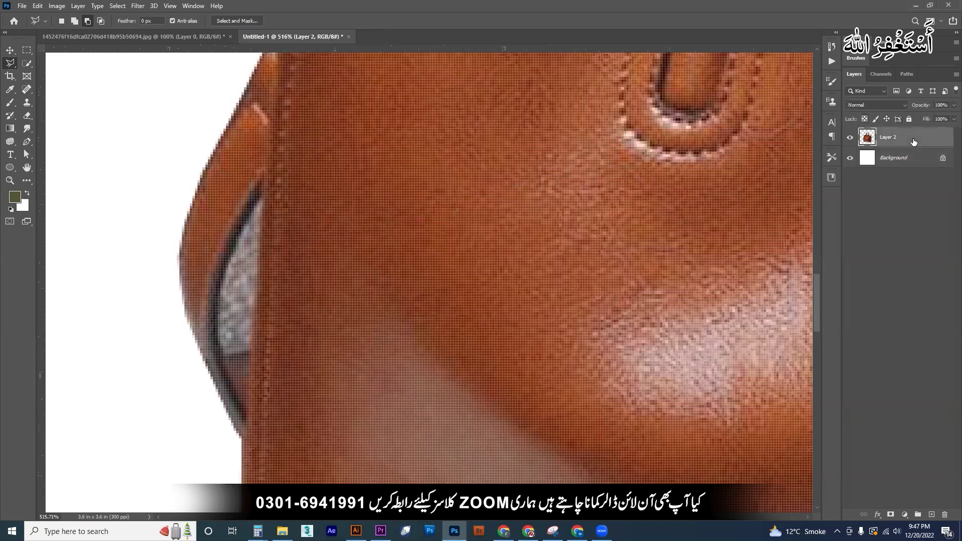
pyautogui.click(260, 200)
pyautogui.moveTo(242, 232)
pyautogui.mouseDown()
pyautogui.moveTo(216, 318)
pyautogui.moveTo(244, 425)
pyautogui.mouseUp()
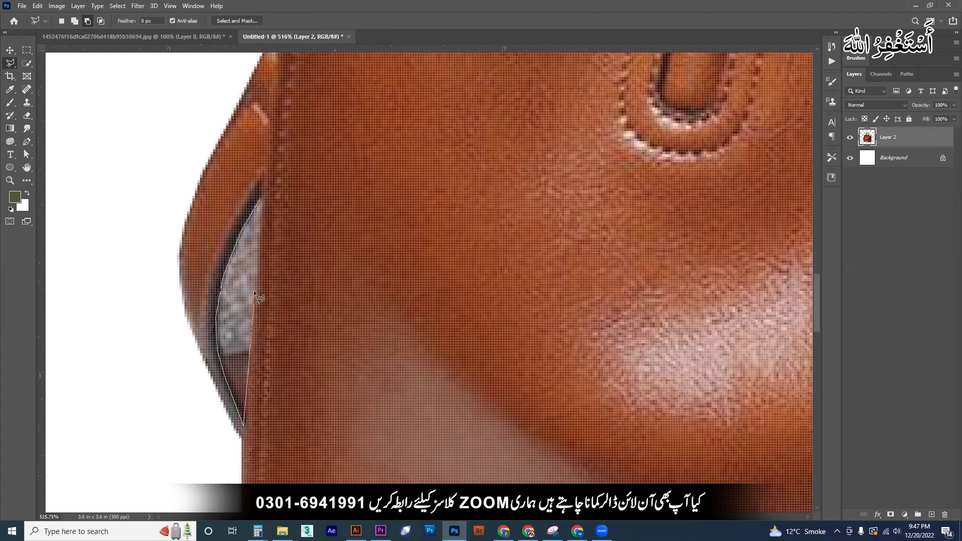
pyautogui.click(259, 206)
pyautogui.press('Delete')
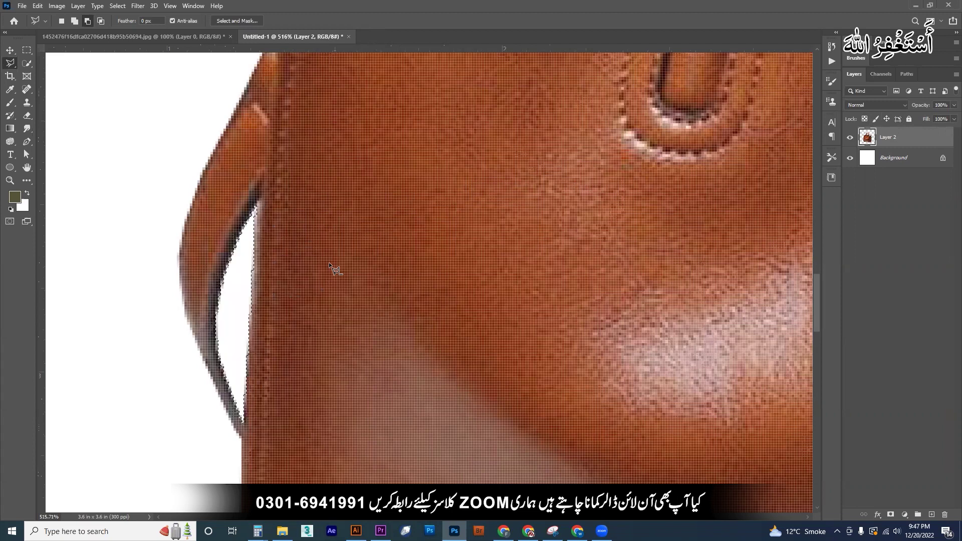
pyautogui.hotkey('ctrl', 'd')
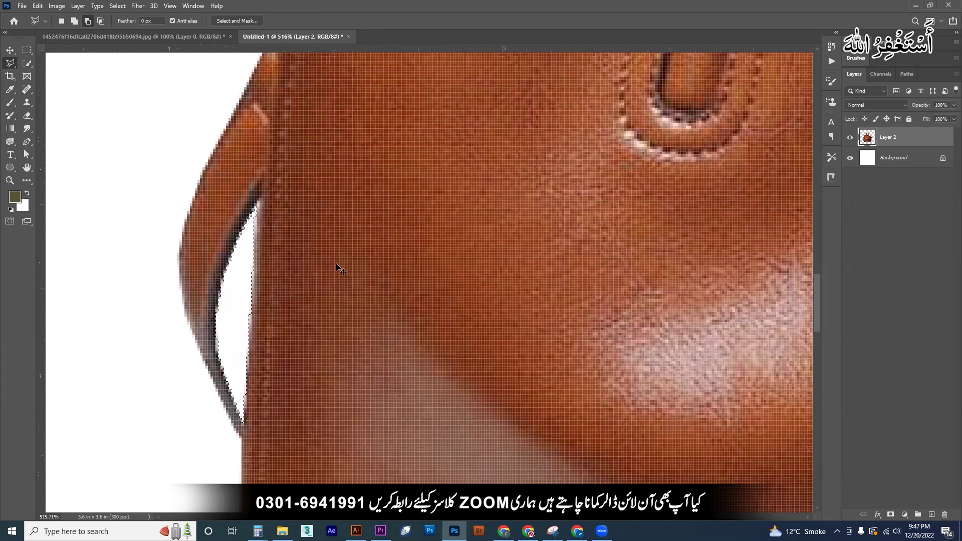
# Step: Outline the narrow background gap between the two handles on their left side, delete its contents and clear the selection
pyautogui.hotkey('ctrl', '-')
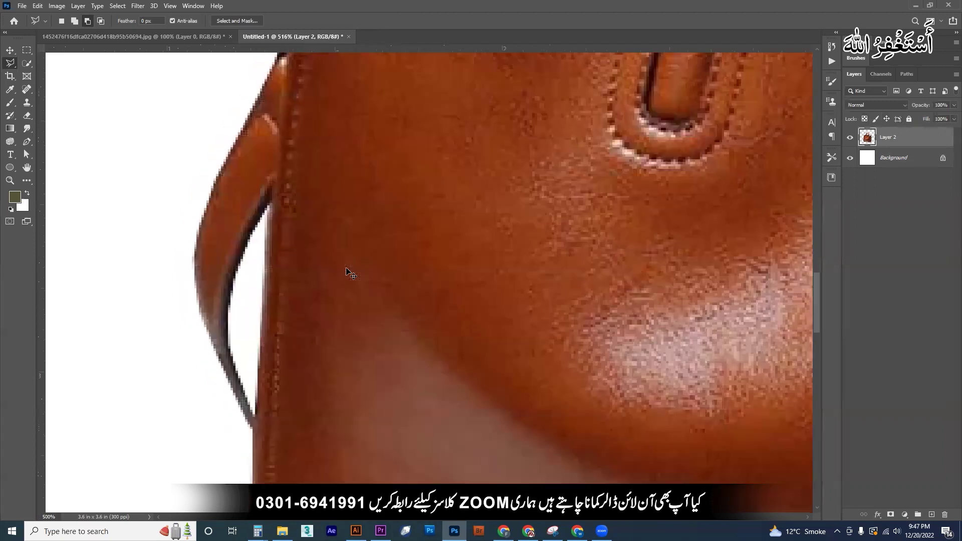
pyautogui.hotkey('ctrl', '-')
pyautogui.hotkey('ctrl', '-')
pyautogui.hotkey('ctrl', '-')
pyautogui.hotkey('ctrl', '-')
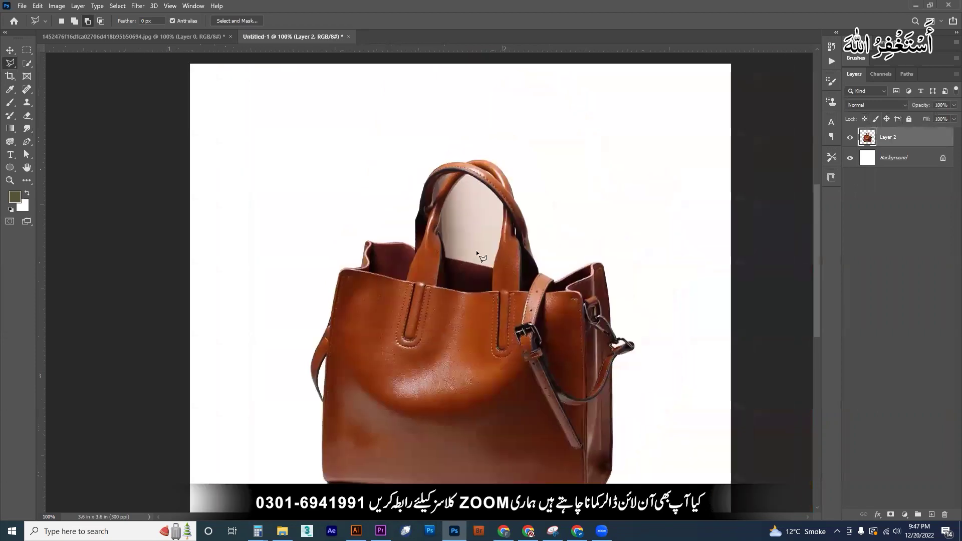
pyautogui.press('z')
pyautogui.scroll(3, 476, 251)
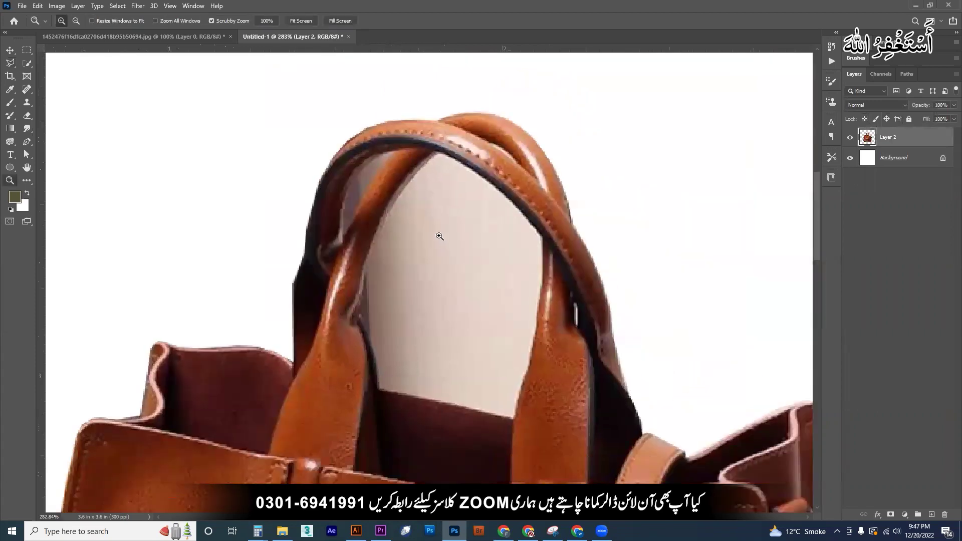
pyautogui.scroll(3, 440, 236)
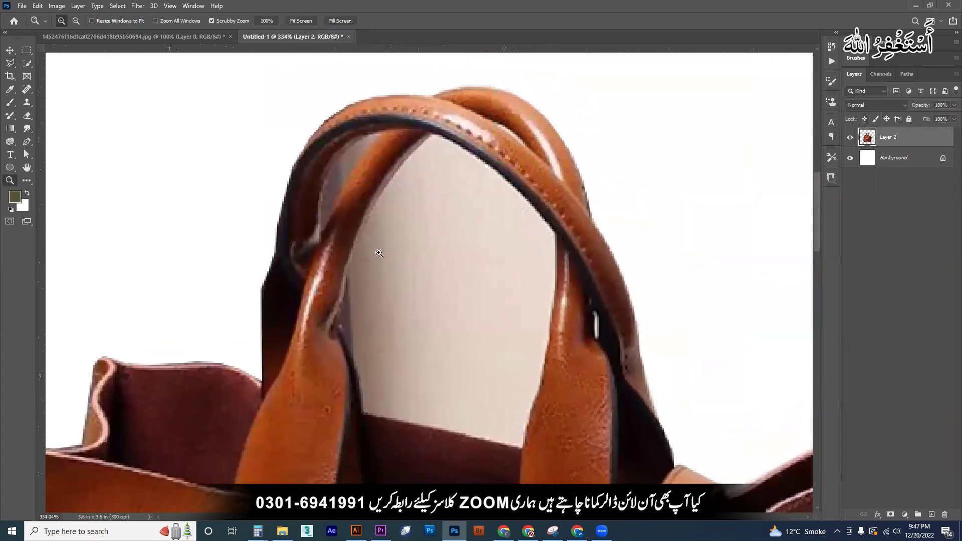
pyautogui.press('l')
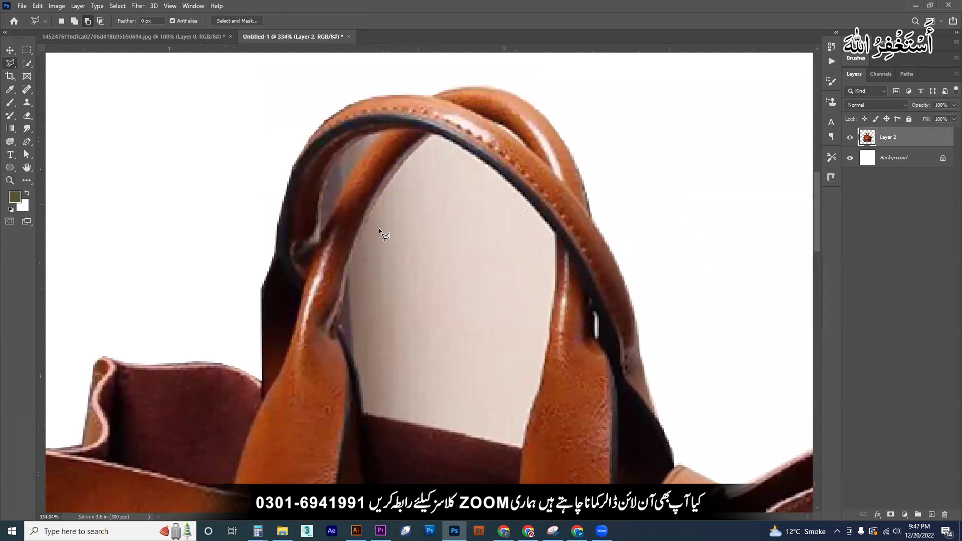
pyautogui.click(320, 233)
pyautogui.click(317, 203)
pyautogui.click(319, 231)
pyautogui.press('Delete')
pyautogui.hotkey('ctrl', 'd')
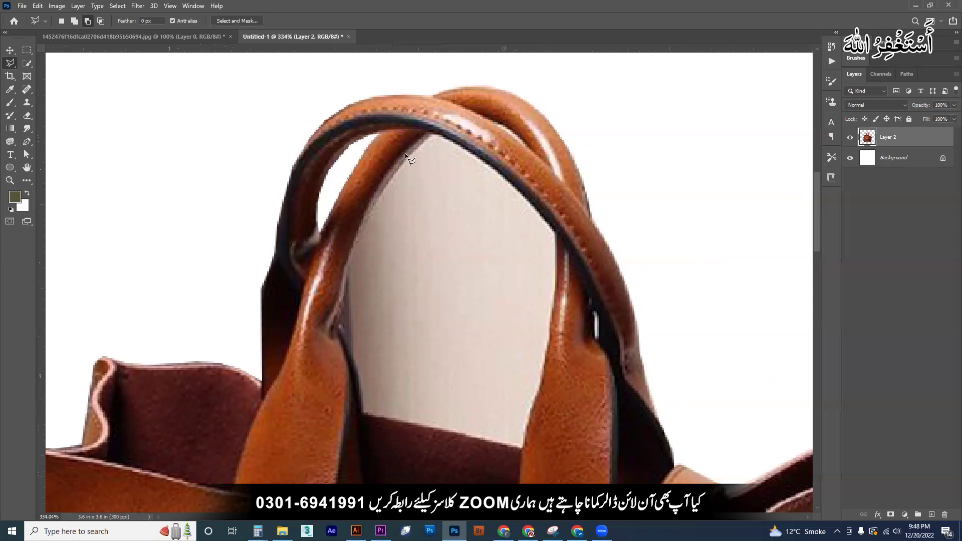
# Step: Outline the large background gap enclosed by the two handles, delete its contents and clear the selection
pyautogui.click(429, 137)
pyautogui.click(362, 411)
pyautogui.click(542, 381)
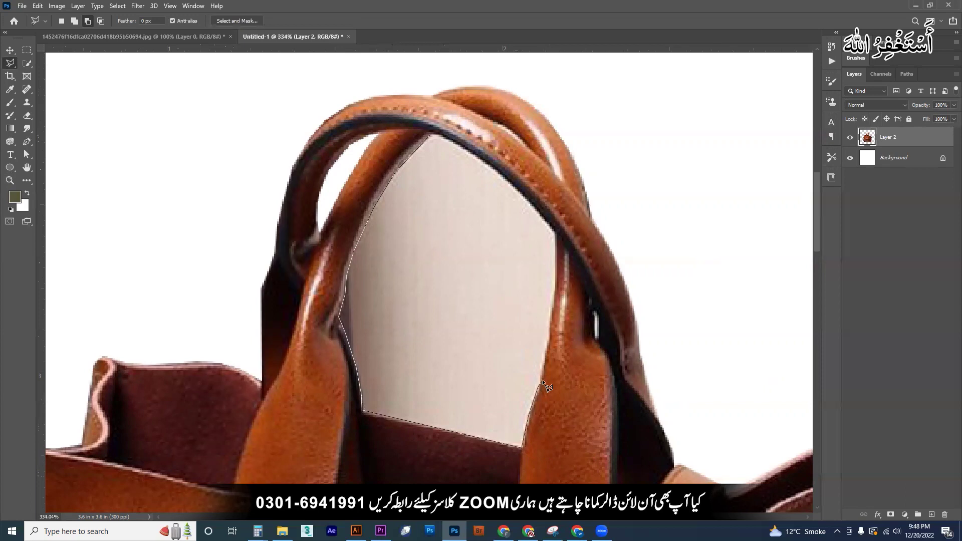
pyautogui.click(554, 230)
pyautogui.click(496, 170)
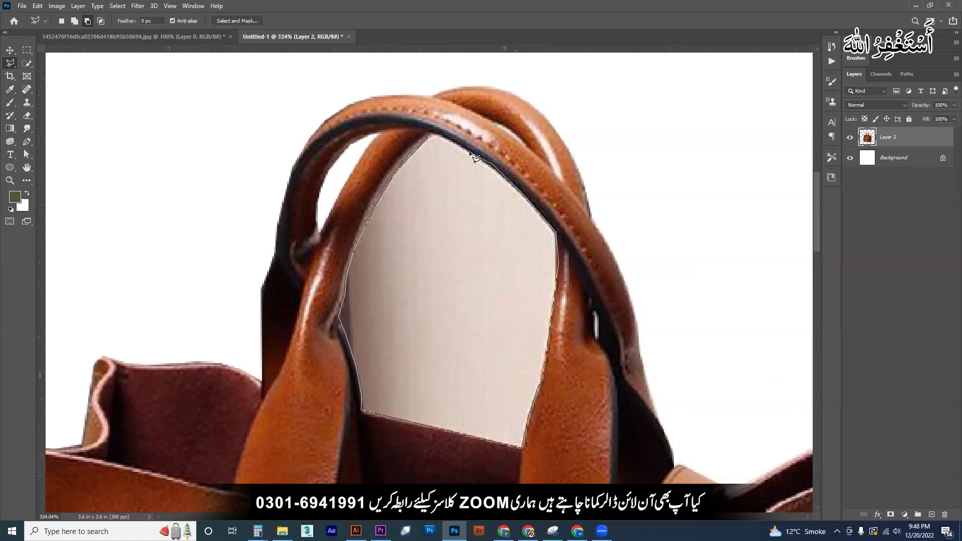
pyautogui.click(429, 137)
pyautogui.press('Delete')
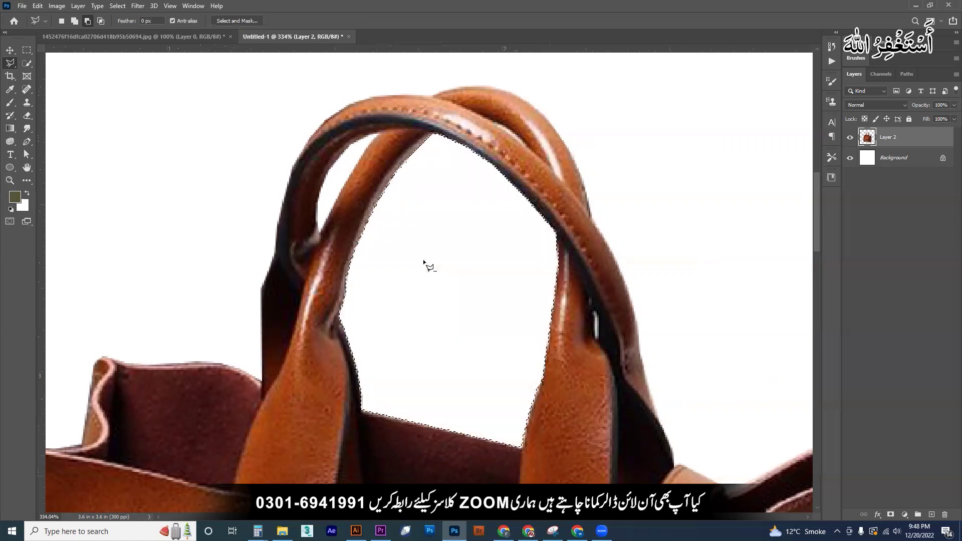
pyautogui.hotkey('ctrl', 'd')
# Step: Convert the locked Background layer into a regular layer, keeping the proposed name Layer 0
pyautogui.press('z')
pyautogui.moveTo(549, 371)
pyautogui.mouseDown()
pyautogui.moveTo(441, 301)
pyautogui.moveTo(471, 299)
pyautogui.mouseUp()
pyautogui.press('v')
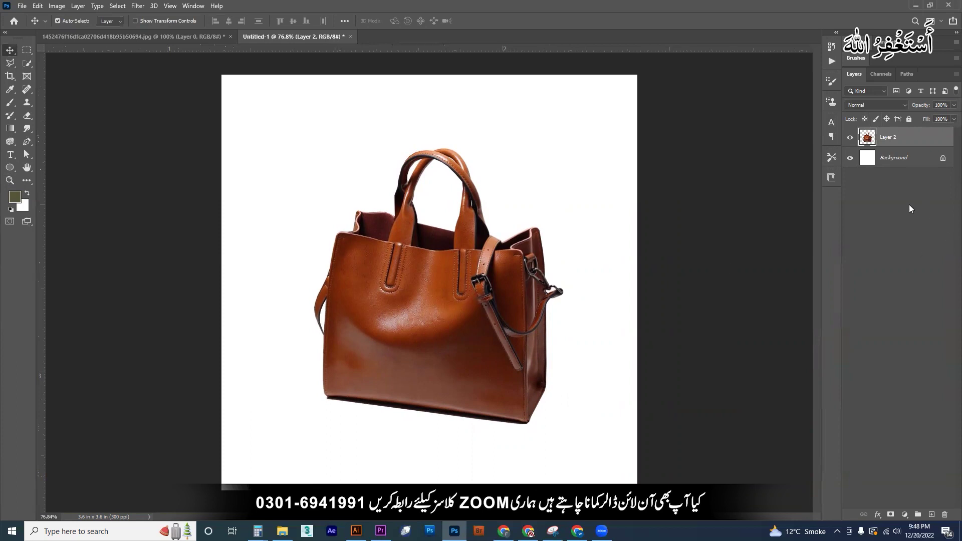
pyautogui.click(911, 159)
pyautogui.doubleClick(916, 159)
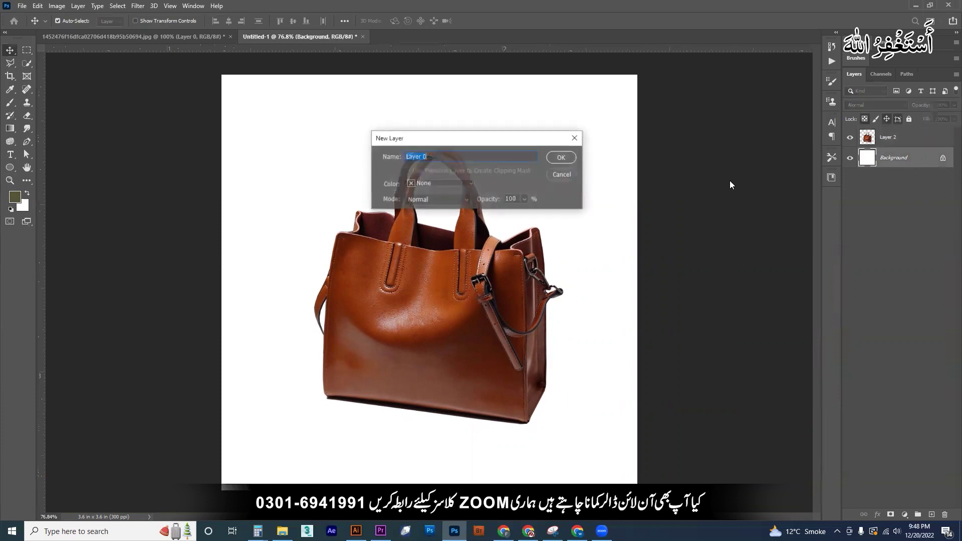
pyautogui.click(562, 162)
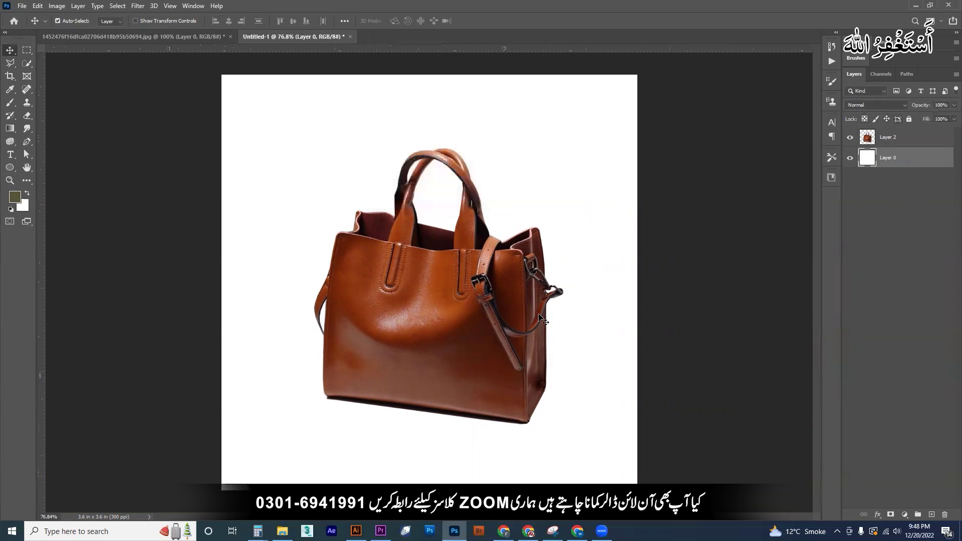
# Step: Change the foreground color to a light turquoise
pyautogui.press('i')
pyautogui.click(19, 194)
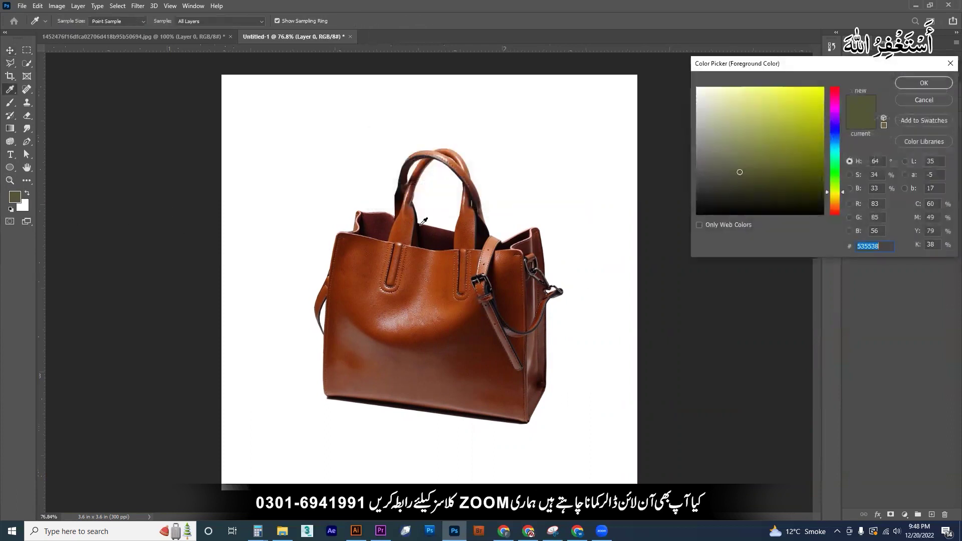
pyautogui.moveTo(843, 187); pyautogui.dragTo(842, 155)
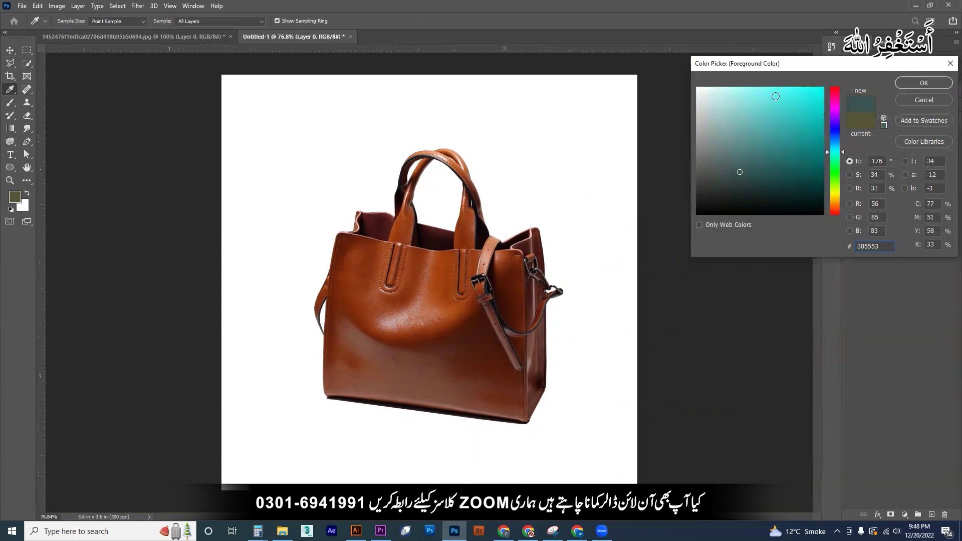
pyautogui.click(769, 108)
pyautogui.click(930, 84)
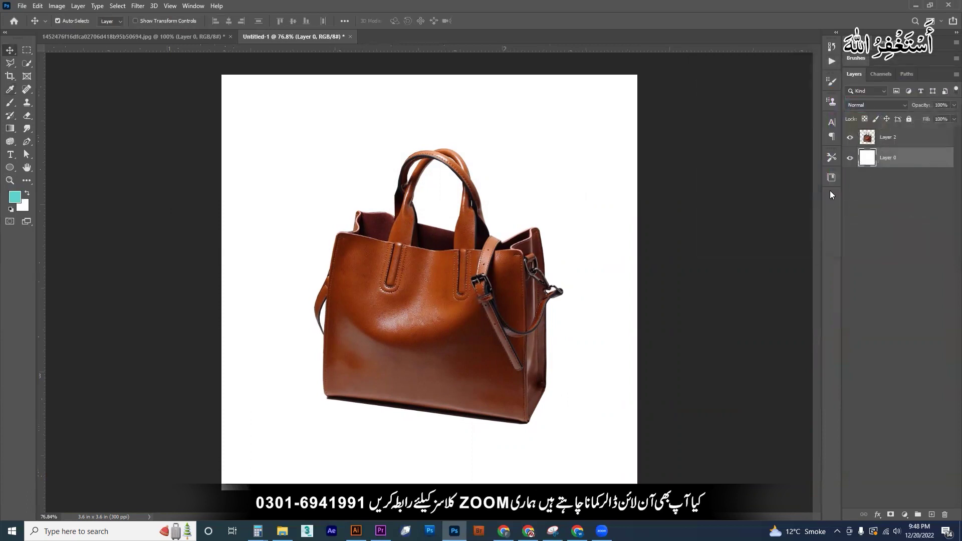
# Step: Fill Layer 0 with the turquoise foreground color at 100% opacity in Normal mode
pyautogui.click(38, 6)
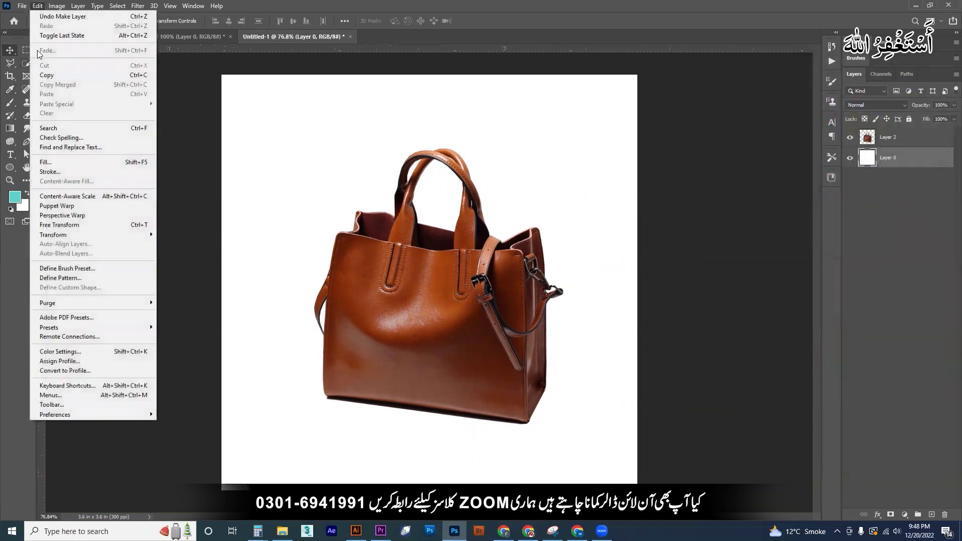
pyautogui.click(50, 161)
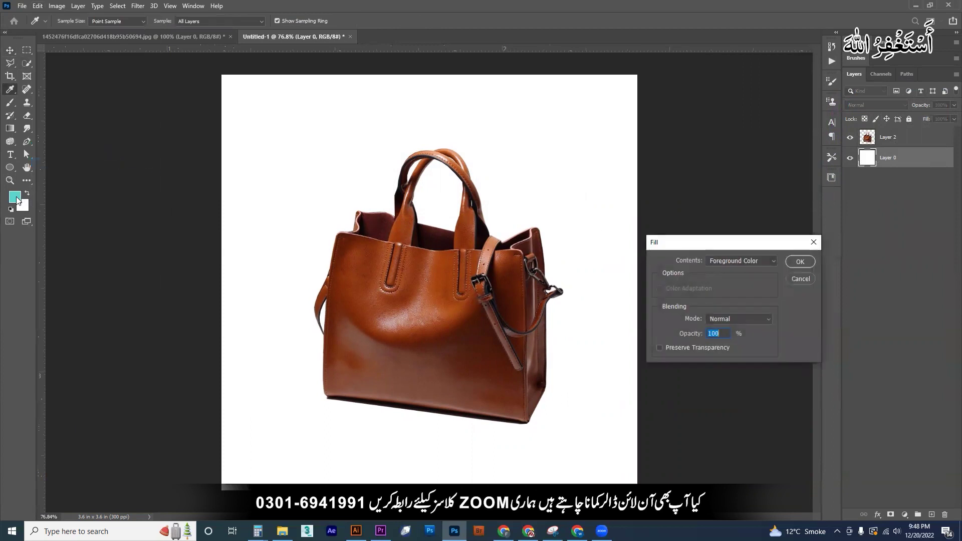
pyautogui.click(805, 264)
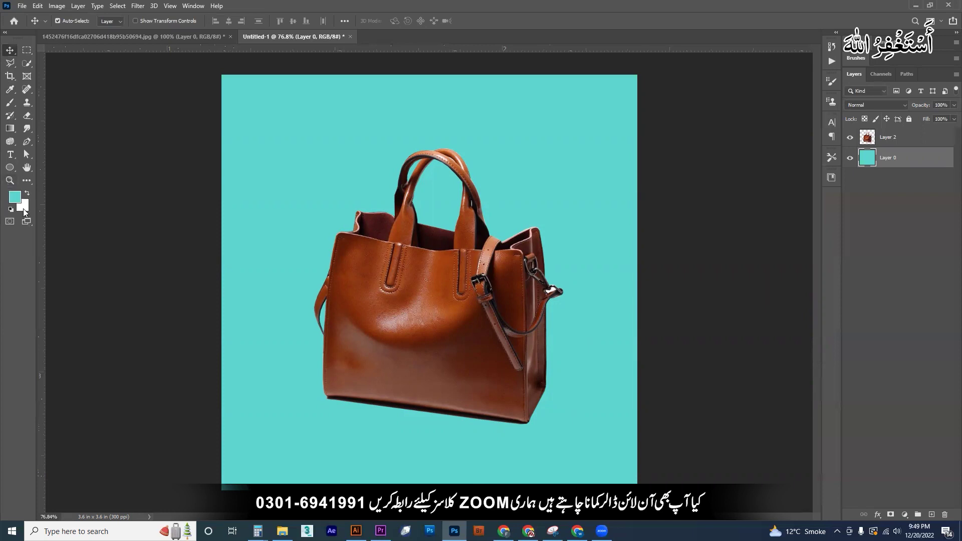
pyautogui.click(38, 6)
pyautogui.click(47, 171)
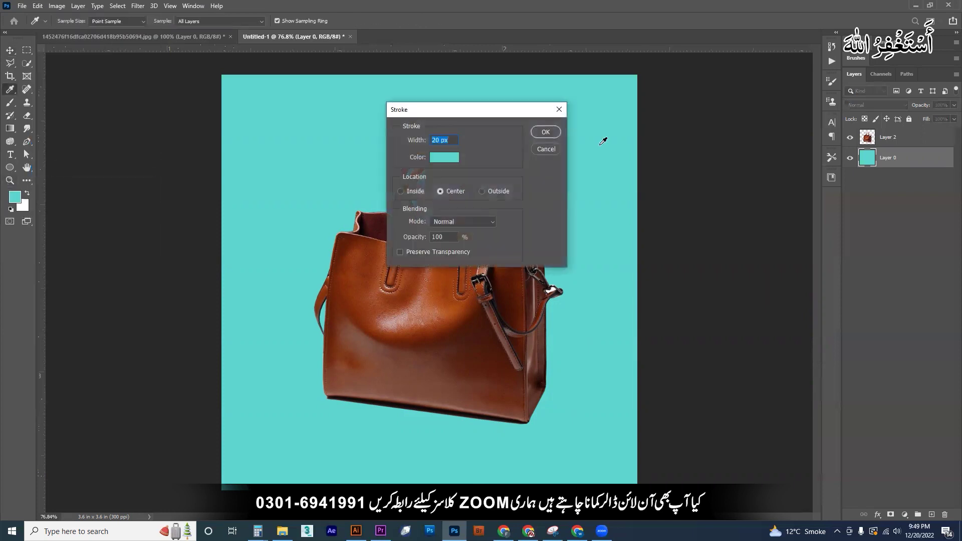
pyautogui.click(546, 148)
# Step: Fill Layer 0 with the white background color at 100% opacity in Normal mode
pyautogui.click(38, 5)
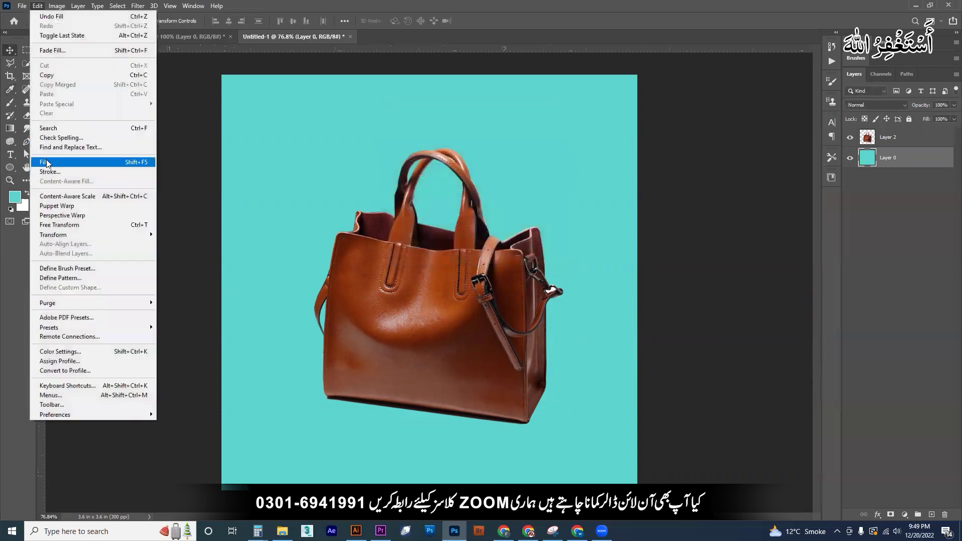
pyautogui.click(46, 162)
pyautogui.click(717, 261)
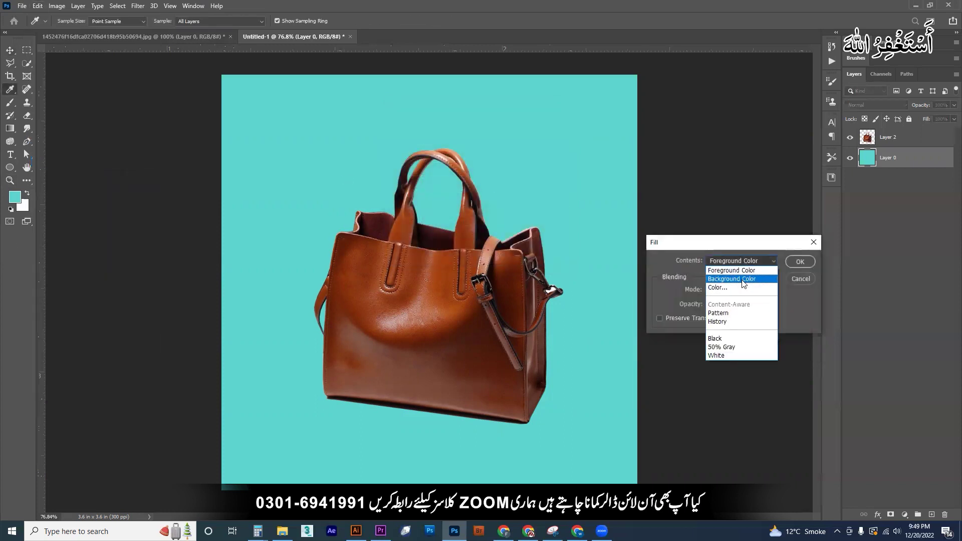
pyautogui.click(717, 273)
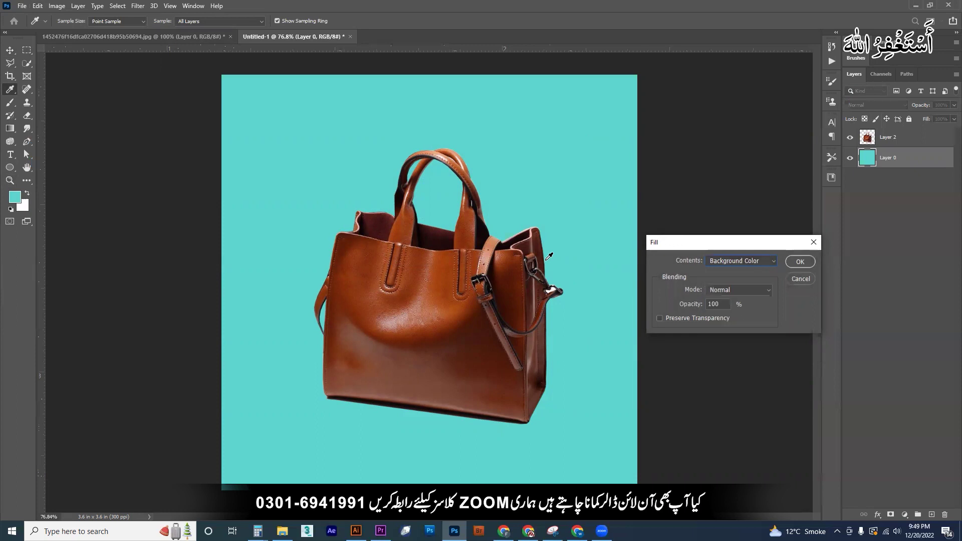
pyautogui.click(805, 262)
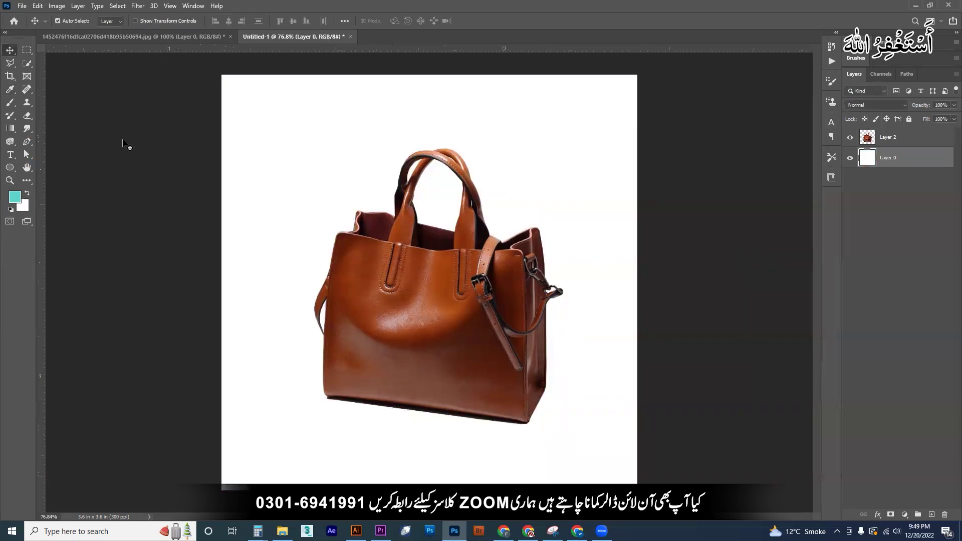
# Step: Save a JPEG copy named bag in the Pictures folder with quality 12 (Maximum) and the Baseline ("Standard") format
pyautogui.click(22, 6)
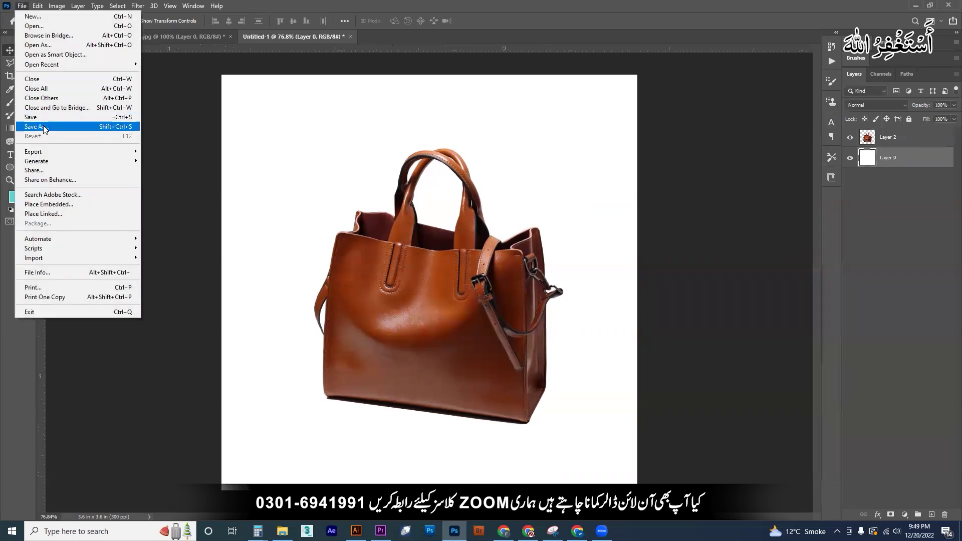
pyautogui.click(43, 126)
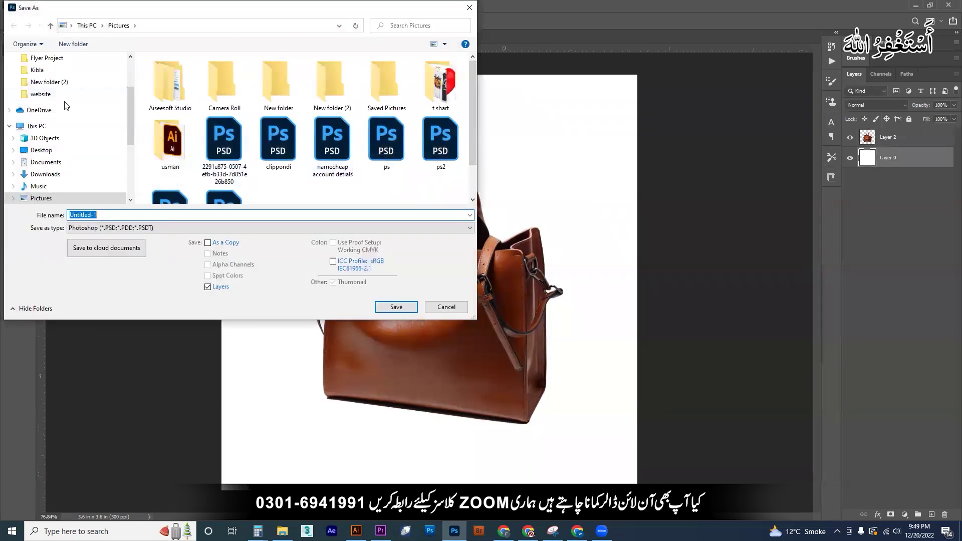
pyautogui.scroll(2, 76, 125)
pyautogui.scroll(1, 70, 125)
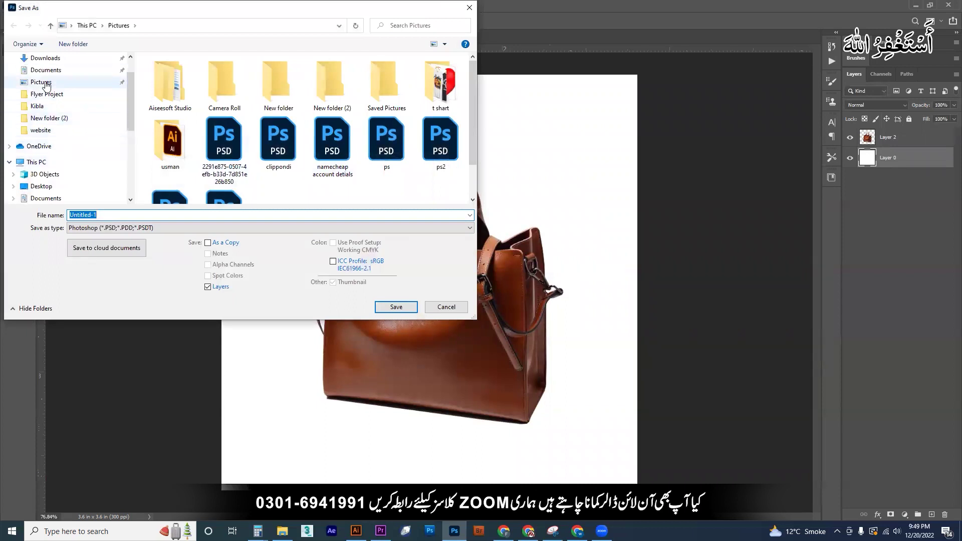
pyautogui.click(46, 83)
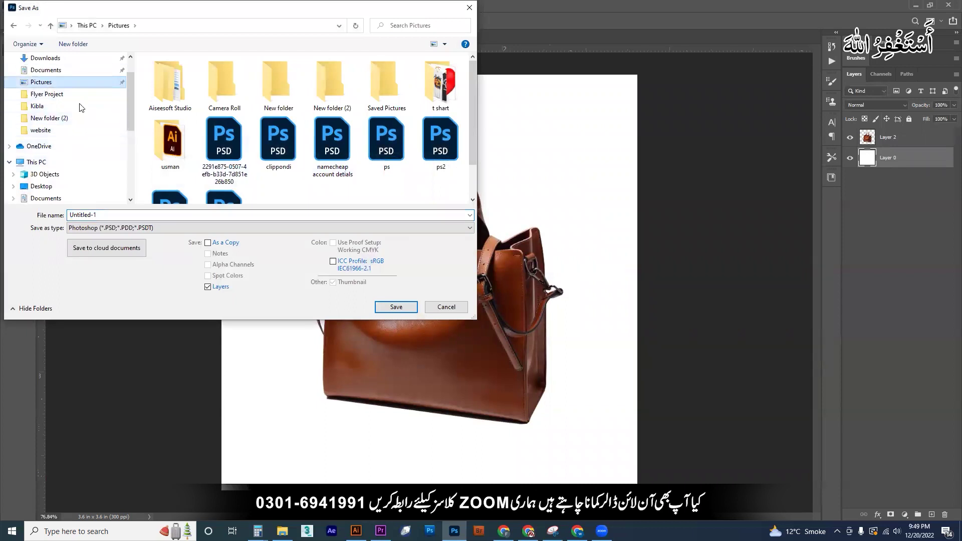
pyautogui.click(117, 228)
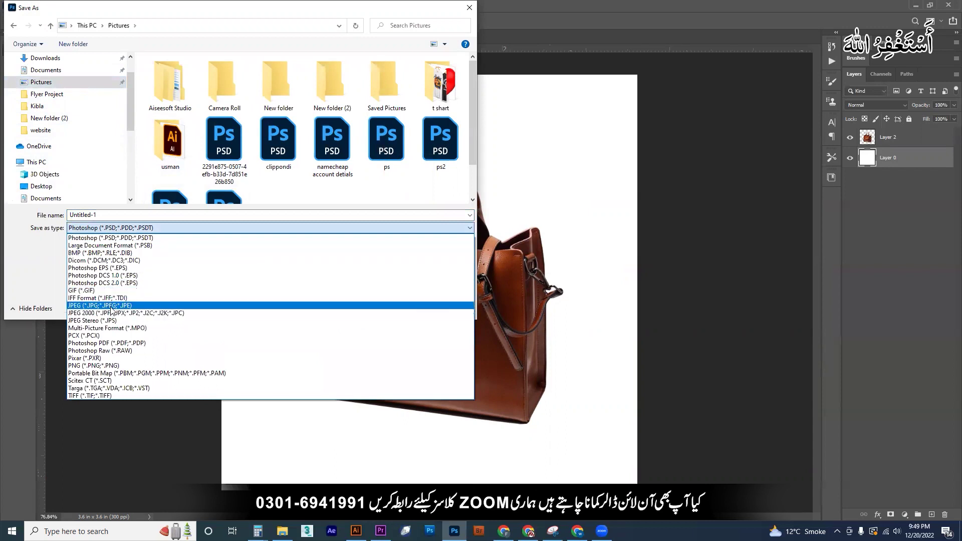
pyautogui.click(115, 306)
pyautogui.click(99, 214)
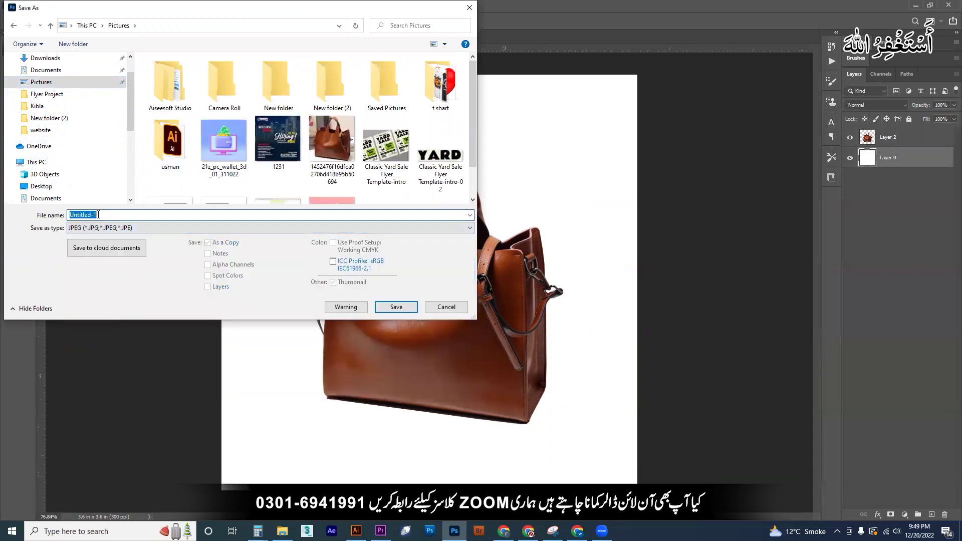
pyautogui.write('bag')
pyautogui.click(396, 307)
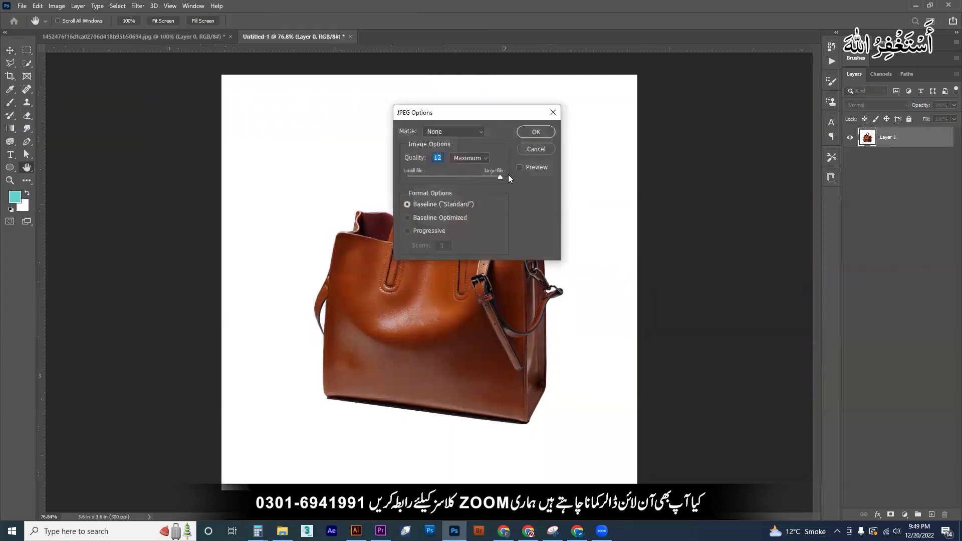
pyautogui.click(546, 131)
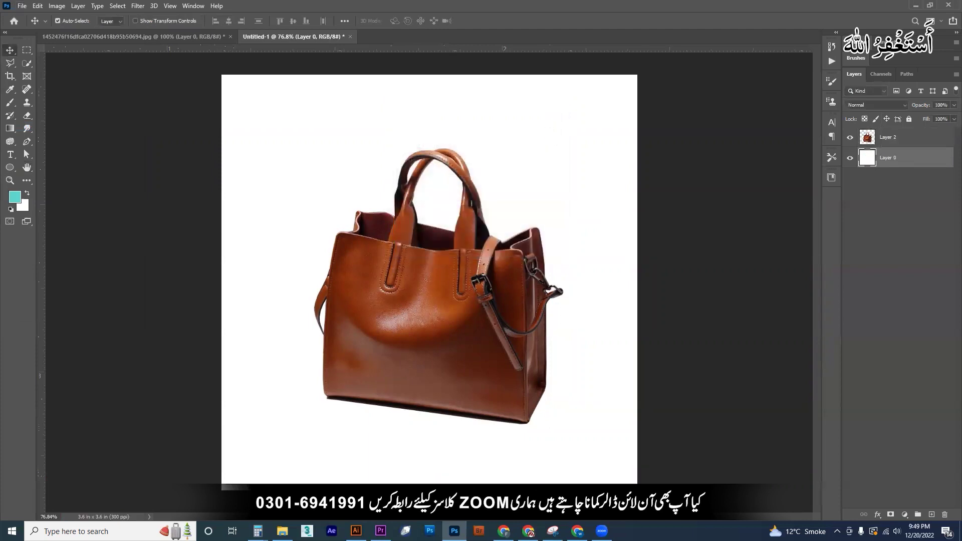
# Step: Switch to File Explorer, open the saved bag image from Pictures to check the cutout, and close the viewer
pyautogui.click(282, 532)
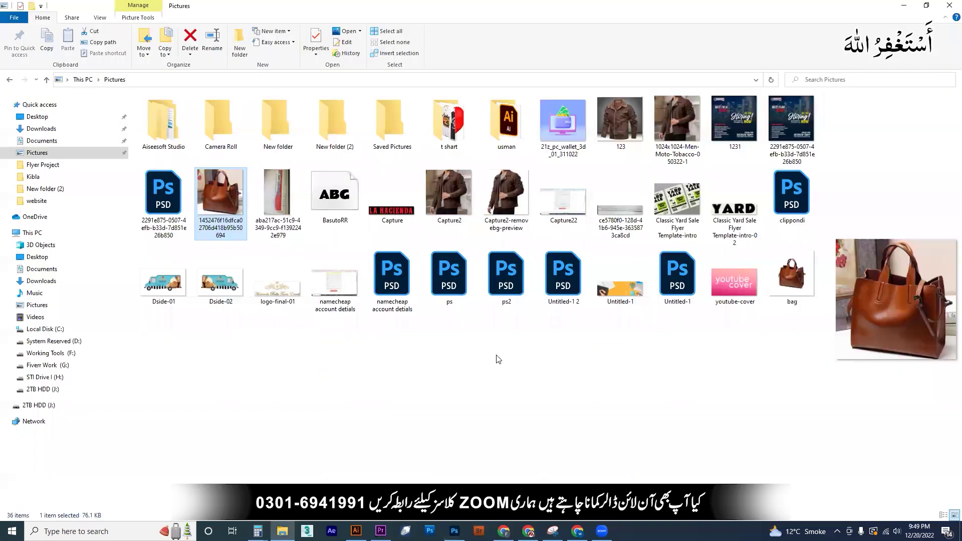
pyautogui.click(798, 279)
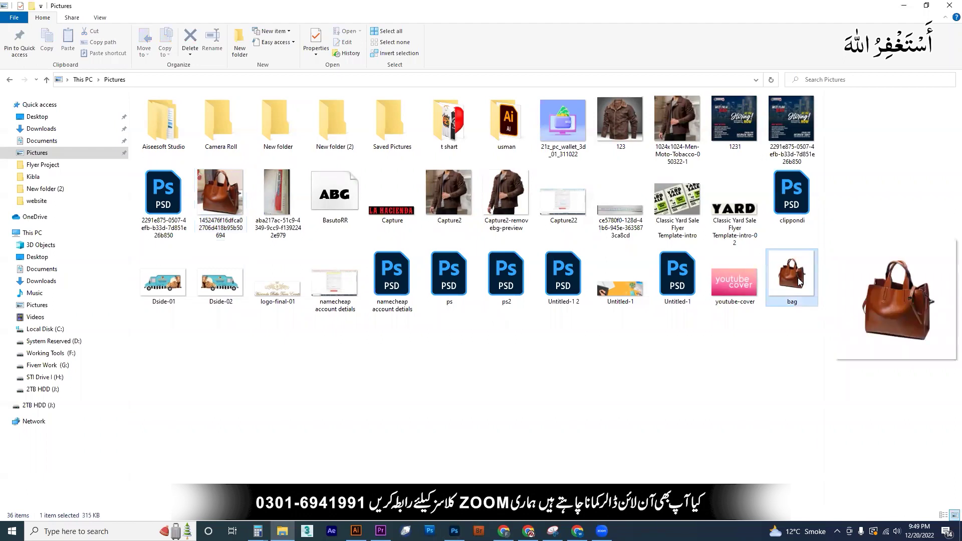
pyautogui.doubleClick(793, 281)
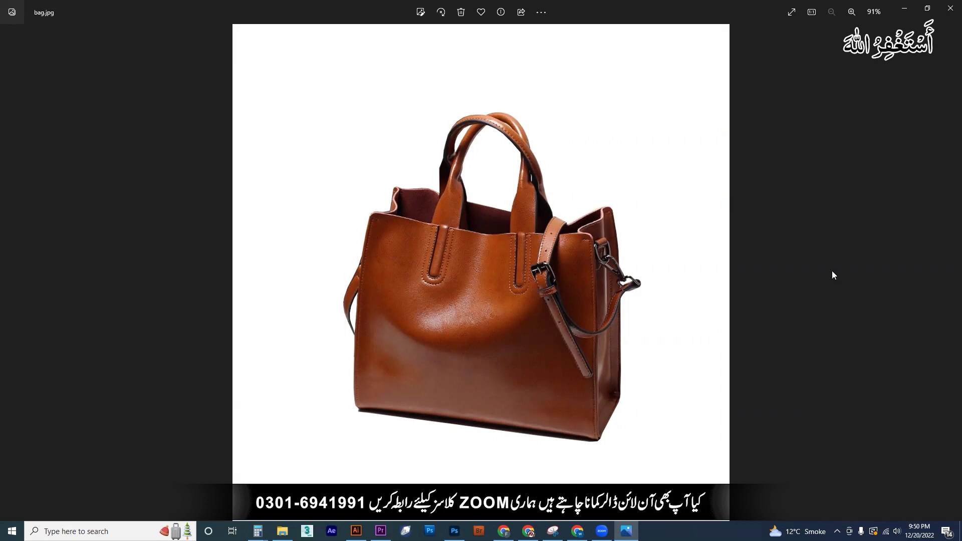
pyautogui.click(949, 12)
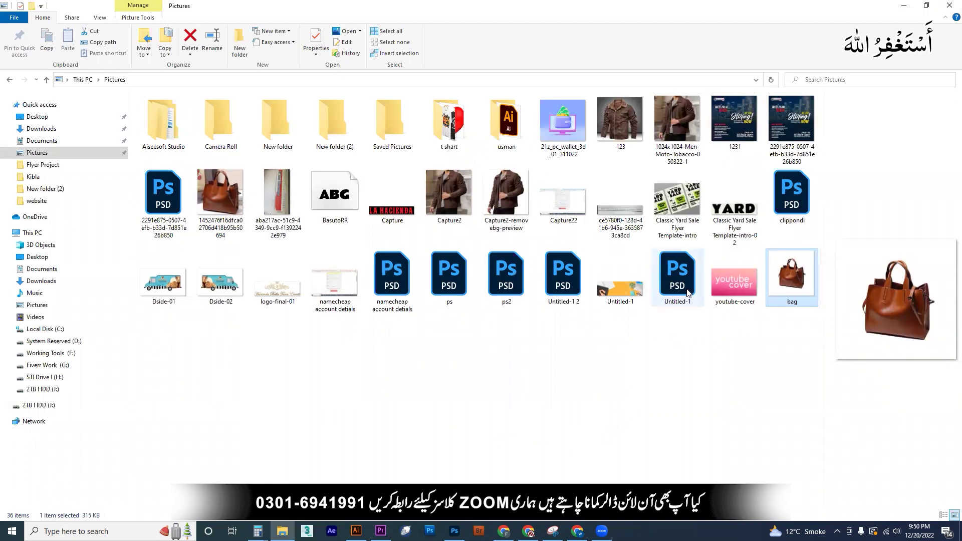
# Step: Open the jacket image 123 from Pictures in Photoshop and select the jacket with automatic Subject selection
pyautogui.moveTo(621, 132); pyautogui.dragTo(548, 20)
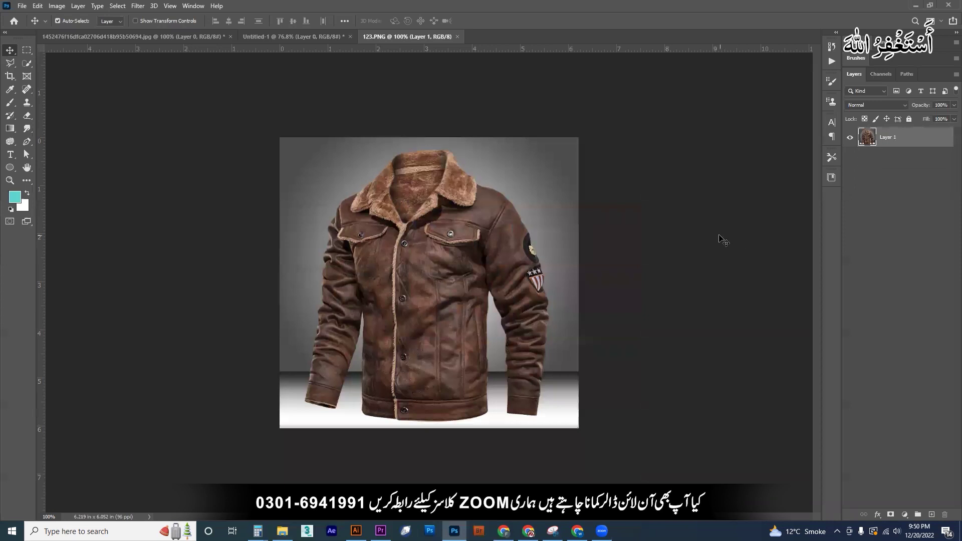
pyautogui.click(118, 6)
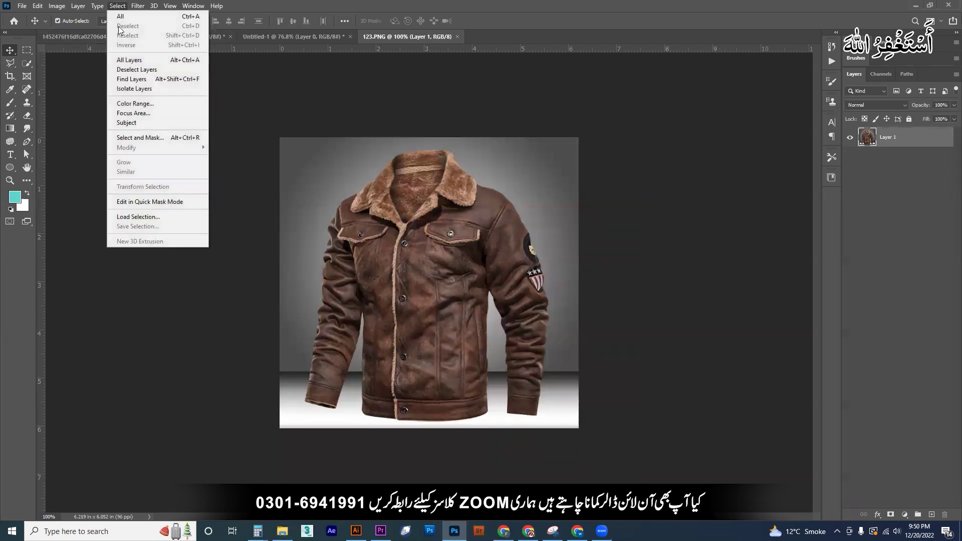
pyautogui.click(135, 123)
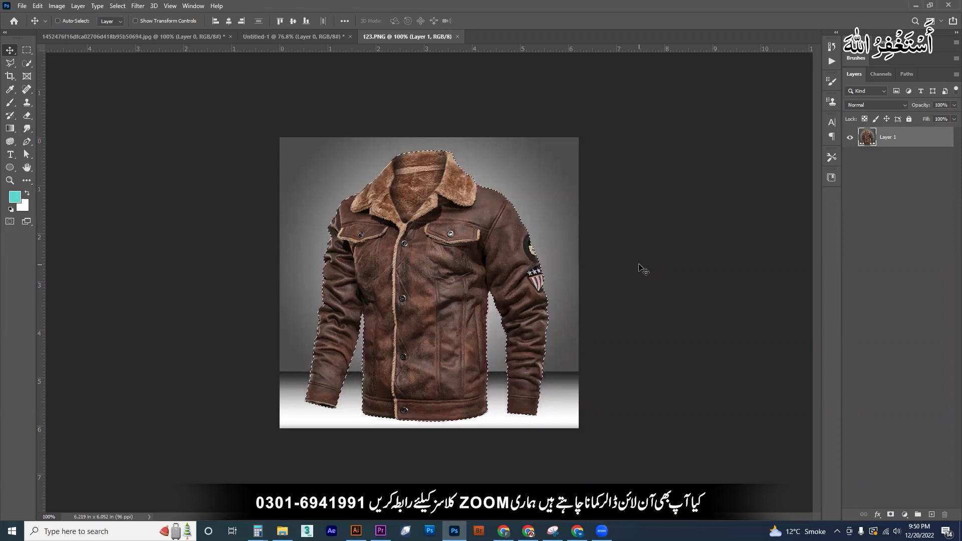
# Step: Copy the selected jacket to a new layer and delete the original photo layer, Layer 1
pyautogui.hotkey('ctrl', 'j')
pyautogui.click(887, 157)
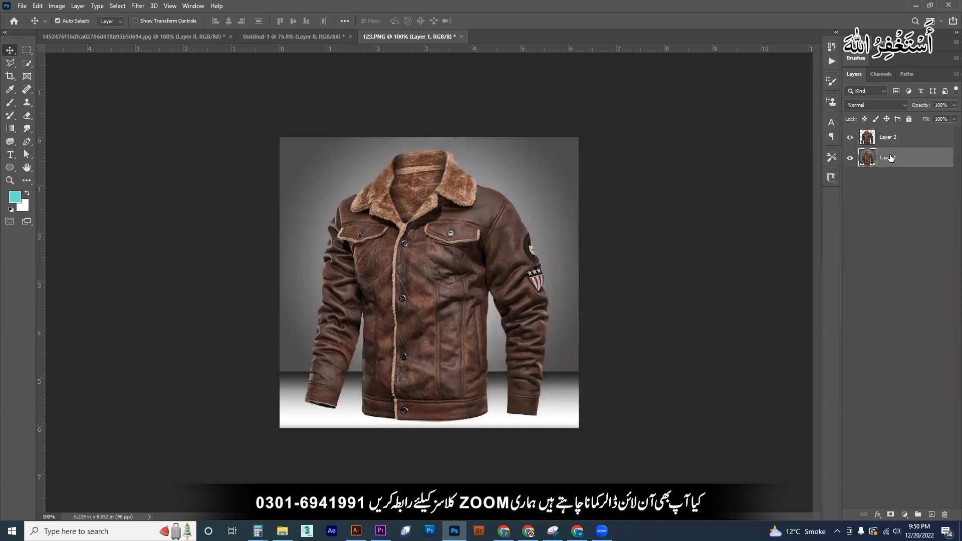
pyautogui.press('Delete')
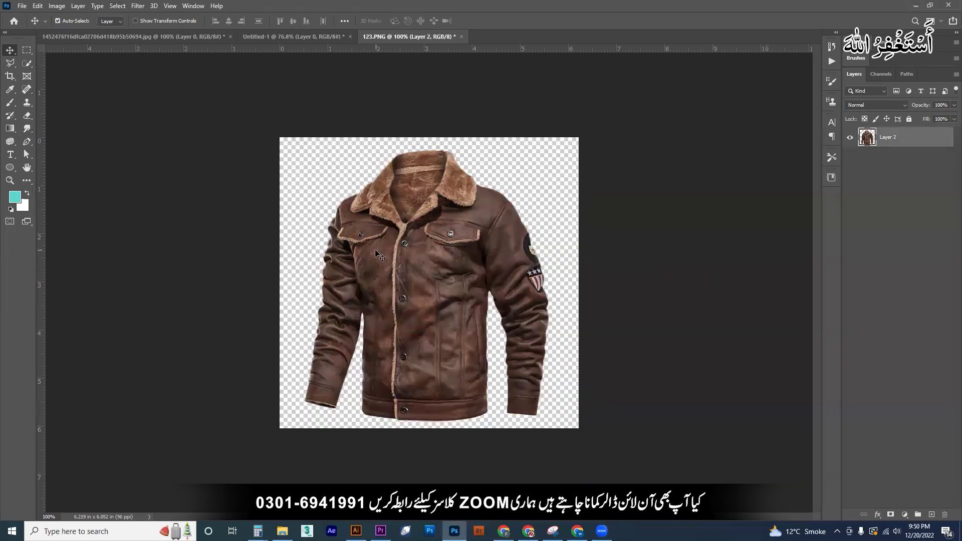
pyautogui.moveTo(425, 231); pyautogui.dragTo(427, 231)
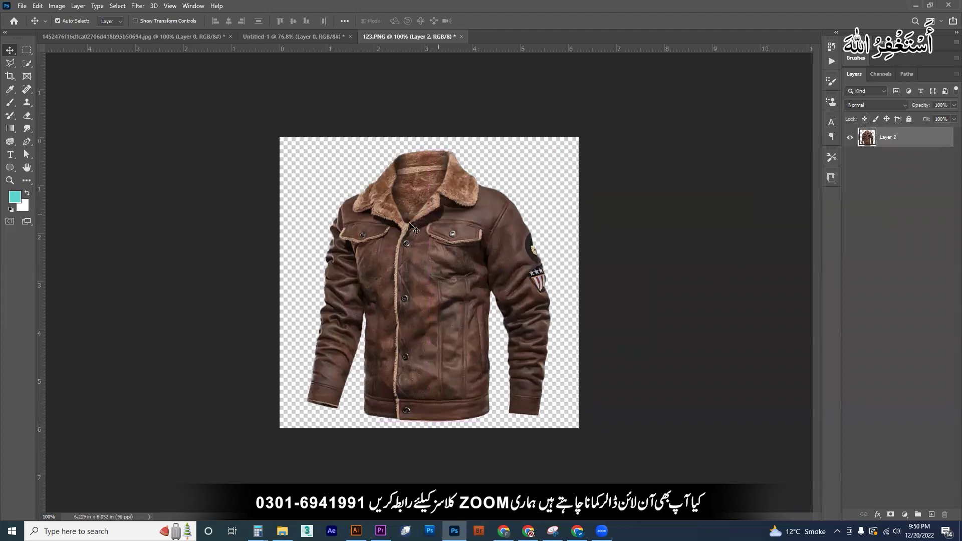
# Step: Move the cut-out jacket into the Untitled-1 document, hide the bag layer Layer 2, and centre the jacket on the white canvas
pyautogui.moveTo(383, 206)
pyautogui.mouseDown()
pyautogui.moveTo(308, 60)
pyautogui.moveTo(311, 37)
pyautogui.moveTo(307, 79)
pyautogui.moveTo(392, 221)
pyautogui.mouseUp()
pyautogui.moveTo(380, 152); pyautogui.dragTo(421, 224)
pyautogui.click(444, 293)
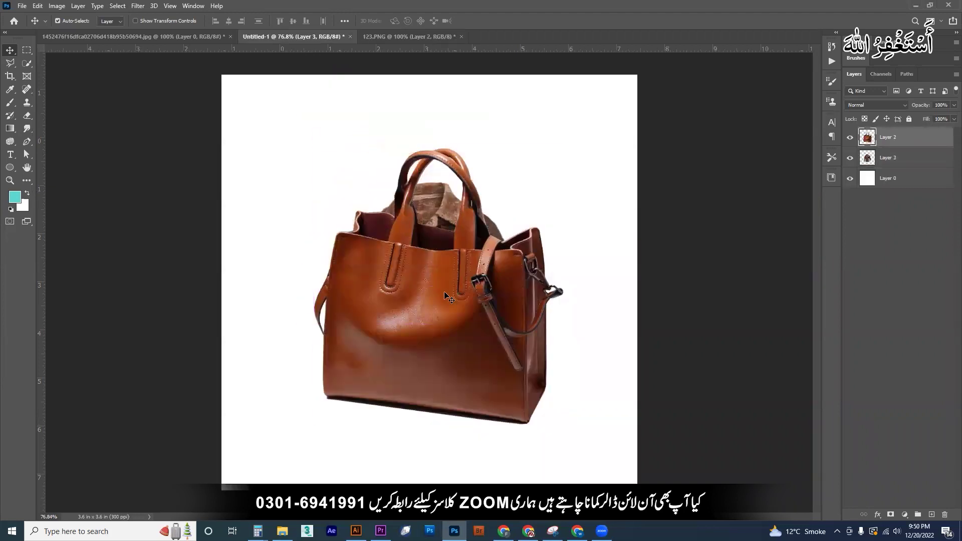
pyautogui.click(849, 137)
pyautogui.moveTo(431, 281)
pyautogui.mouseDown()
pyautogui.moveTo(439, 270)
pyautogui.moveTo(426, 275)
pyautogui.mouseUp()
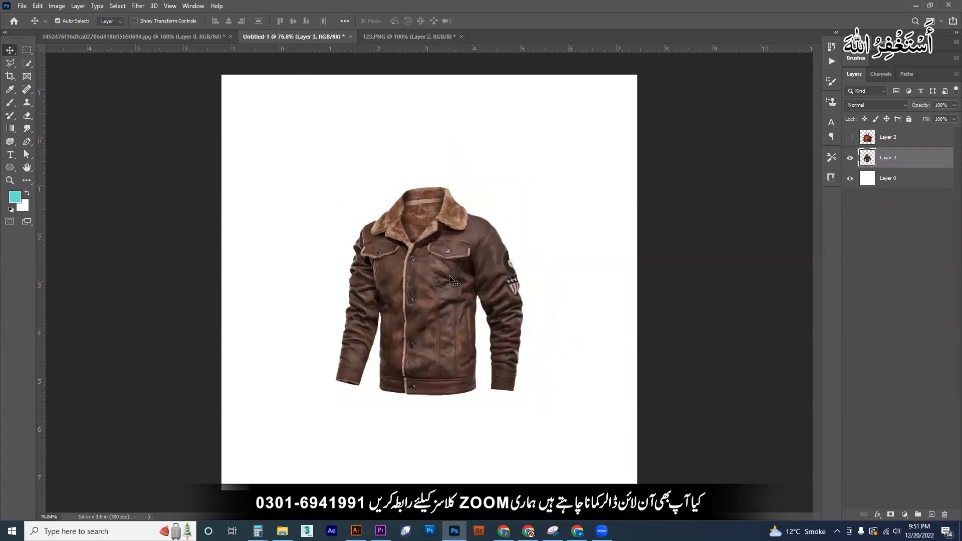
# Step: Scale the jacket up proportionally about its centre to 143.43% with Free Transform
pyautogui.click(38, 6)
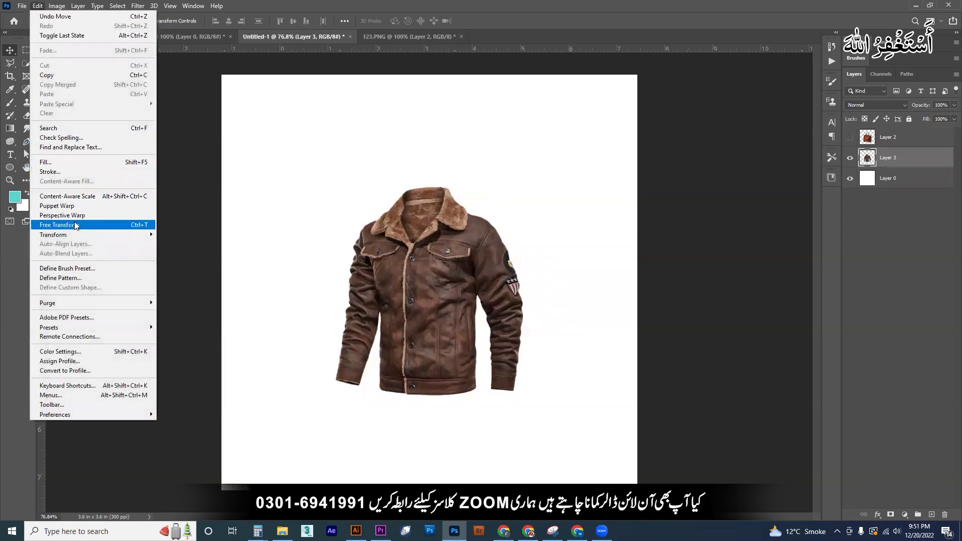
pyautogui.click(131, 229)
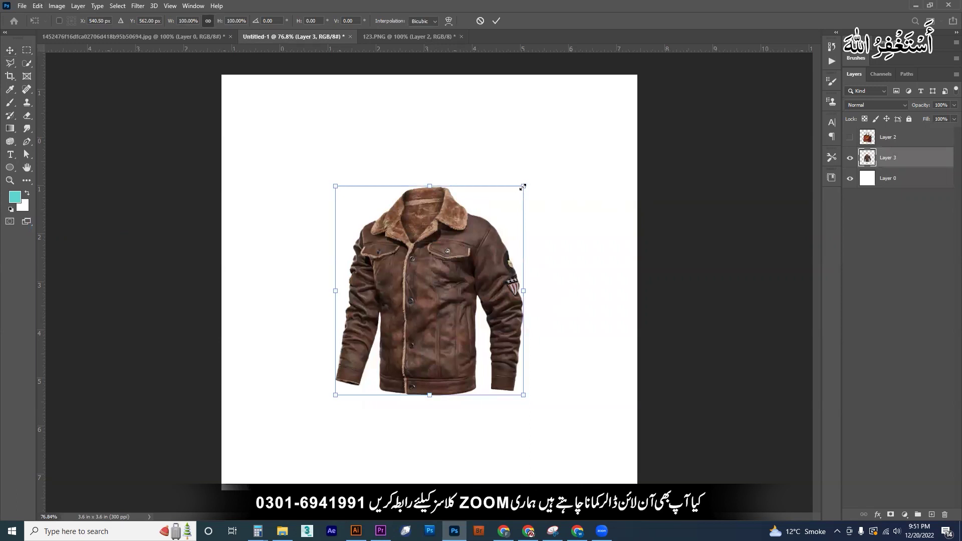
pyautogui.moveTo(522, 186); pyautogui.dragTo(564, 141)
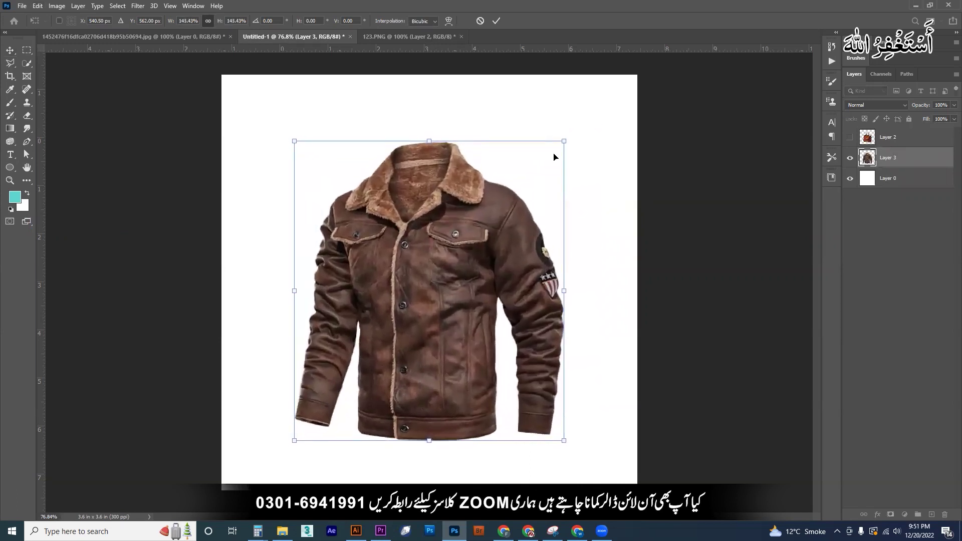
pyautogui.click(497, 21)
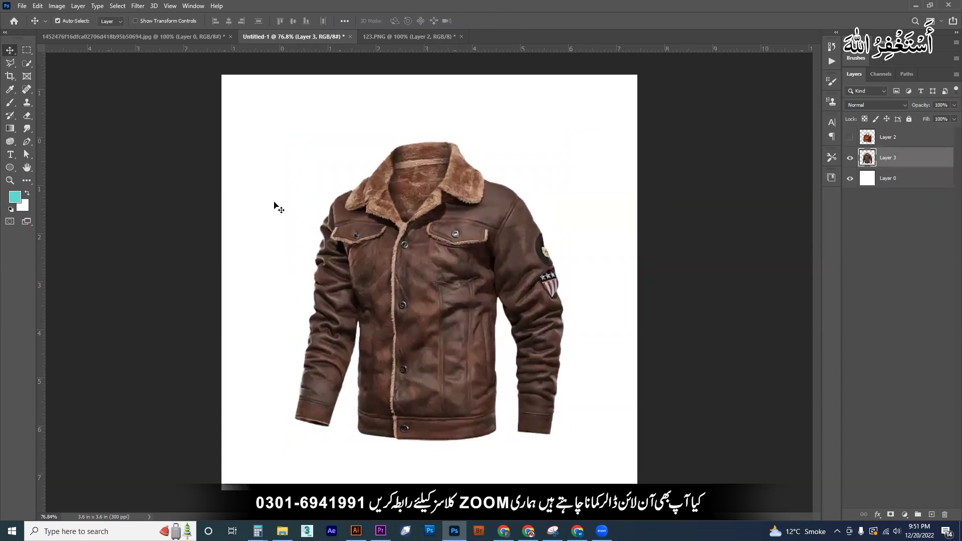
# Step: Save a JPEG copy named jeckit in the Pictures folder with quality 12 (Maximum) and the Baseline ("Standard") format
pyautogui.click(22, 7)
pyautogui.click(30, 126)
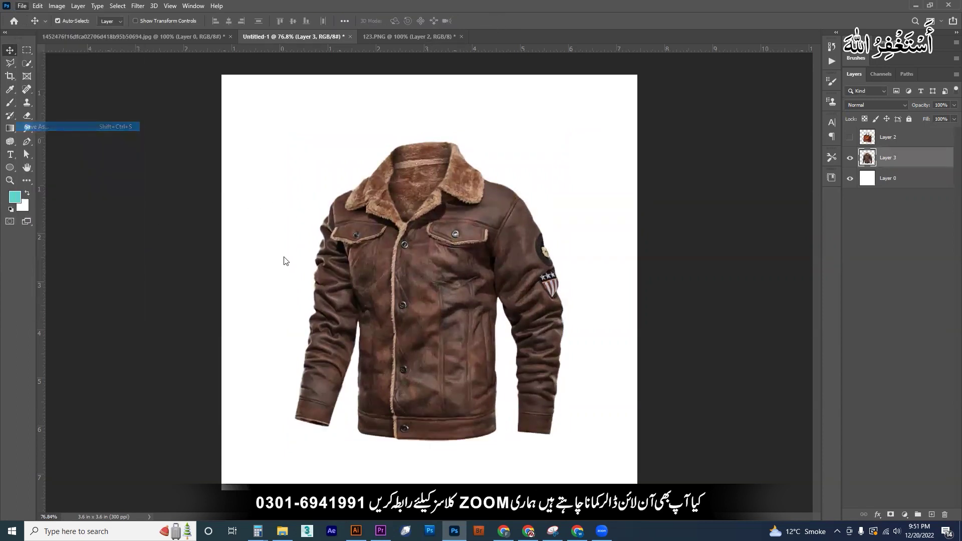
pyautogui.click(117, 228)
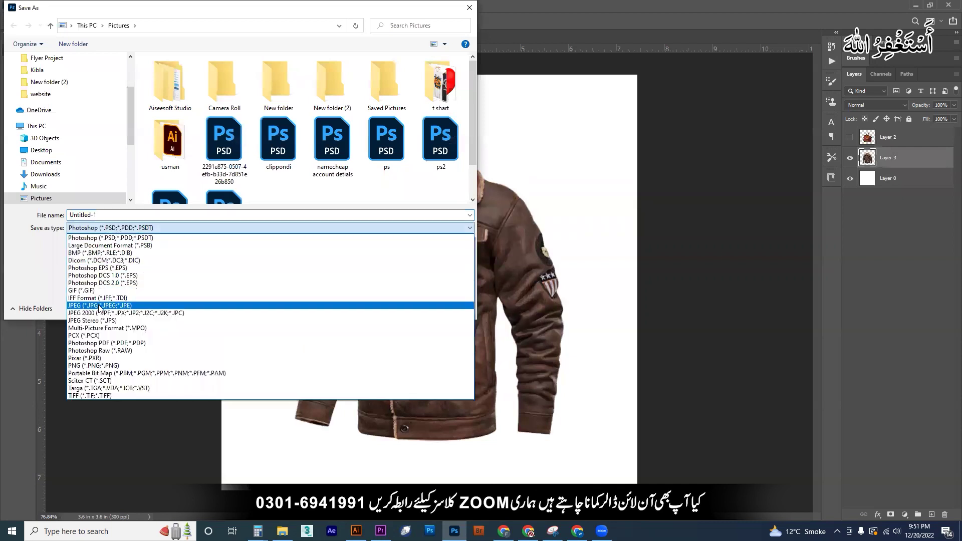
pyautogui.click(107, 298)
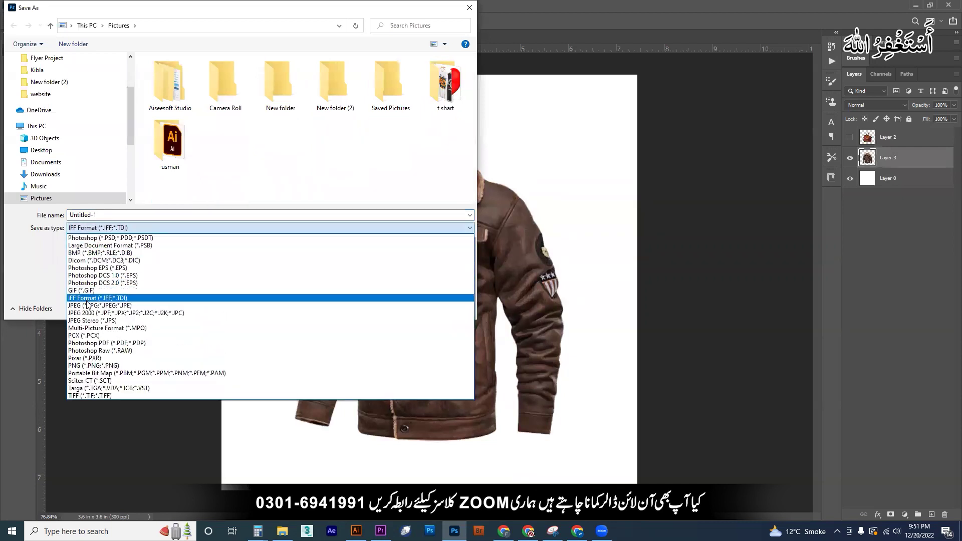
pyautogui.click(91, 300)
pyautogui.write('j')
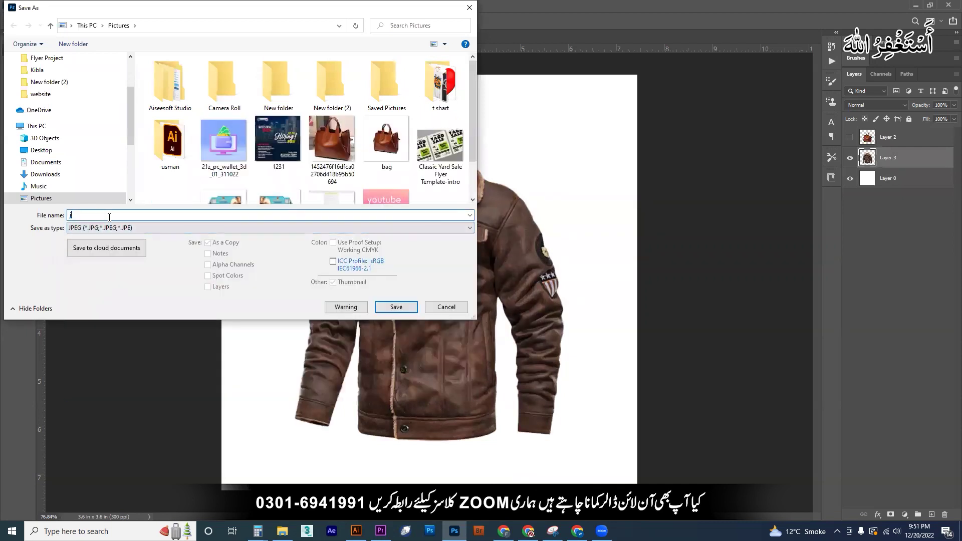
pyautogui.write('eckit')
pyautogui.click(395, 307)
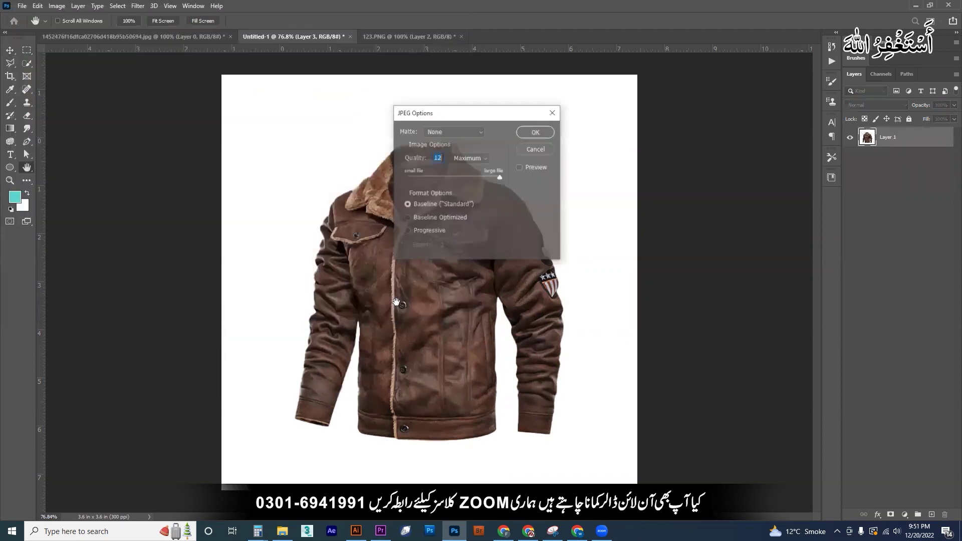
pyautogui.click(536, 131)
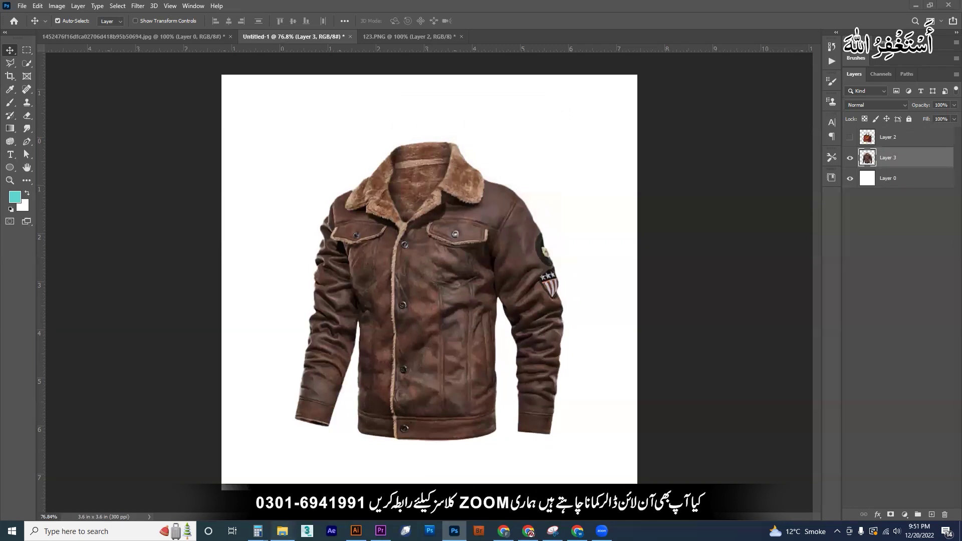
# Step: Switch to File Explorer and preview the saved jeckit image in the Pictures folder
pyautogui.click(282, 531)
pyautogui.click(777, 293)
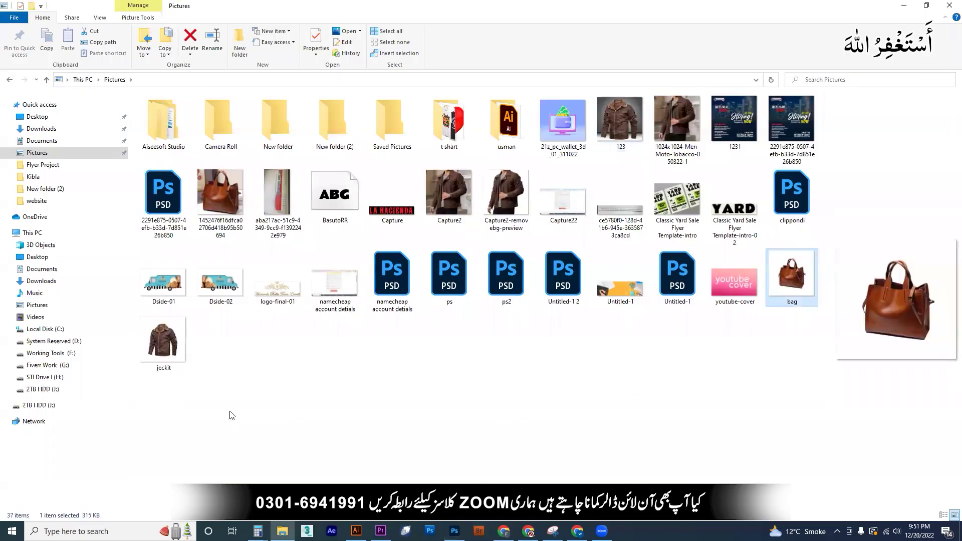
pyautogui.click(167, 345)
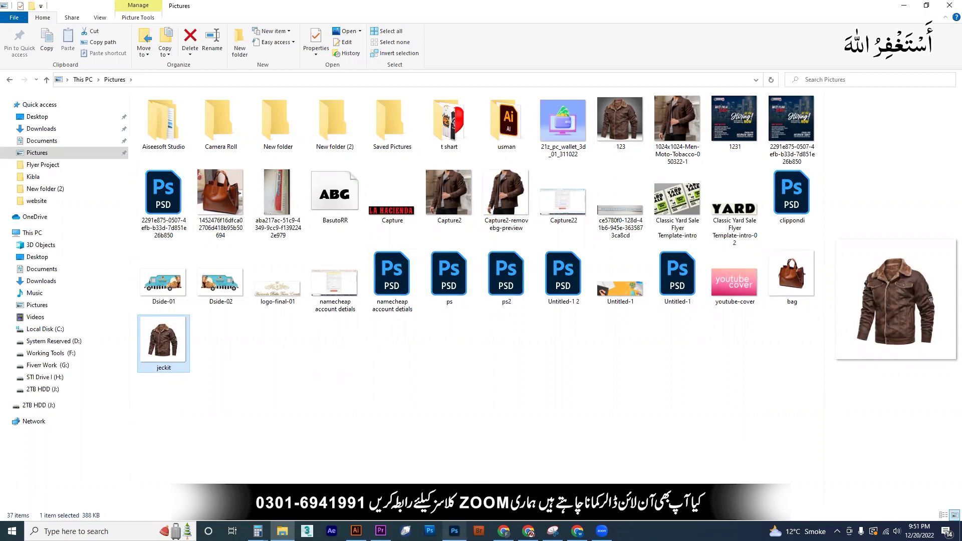
# Step: Return to Photoshop and delete the white background layer, Layer 0
pyautogui.click(455, 531)
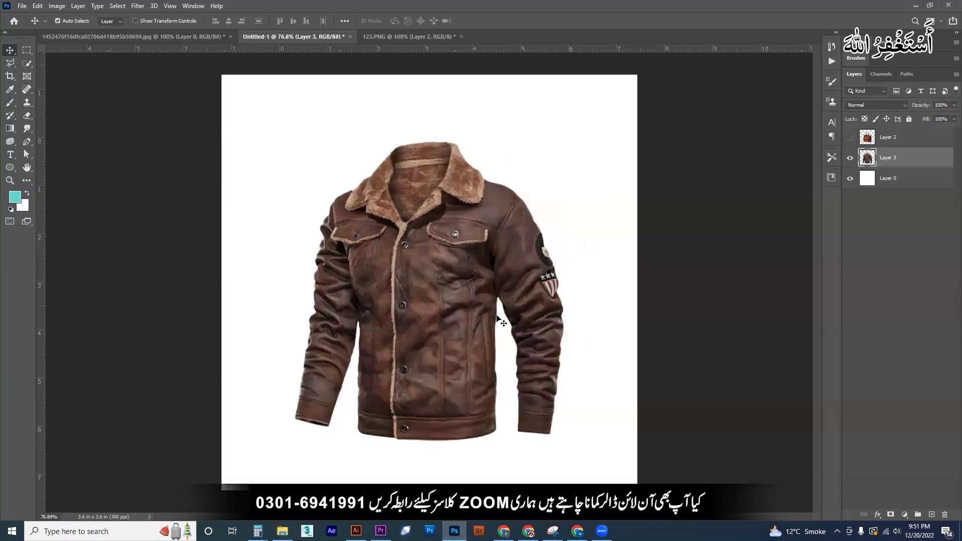
pyautogui.click(926, 182)
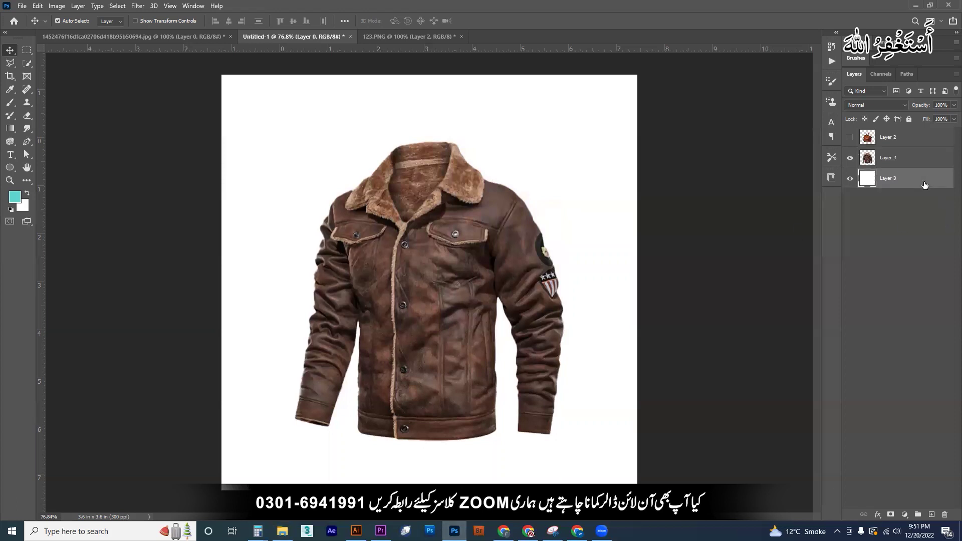
pyautogui.press('Delete')
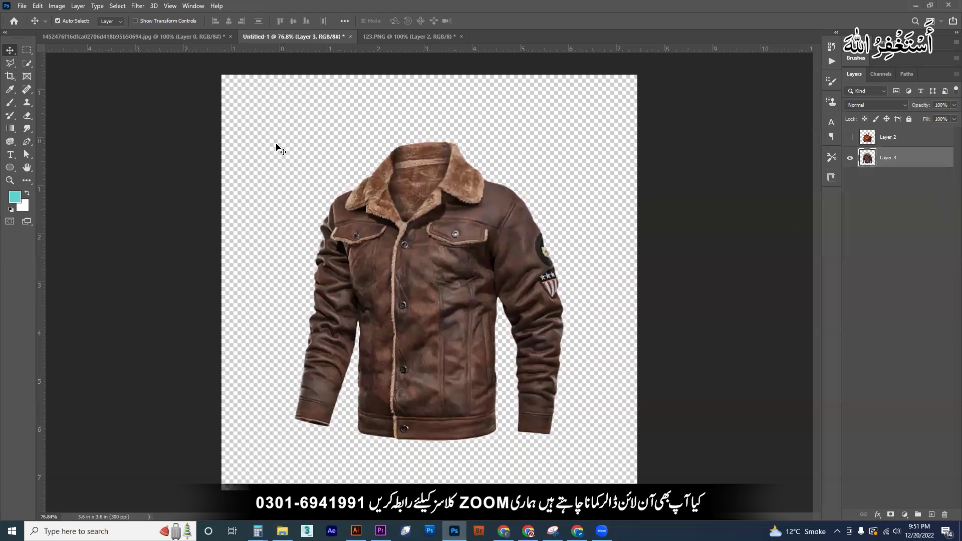
# Step: Save a PNG copy named jackit in the Pictures folder with the Large file size (Fastest saving) option
pyautogui.click(22, 6)
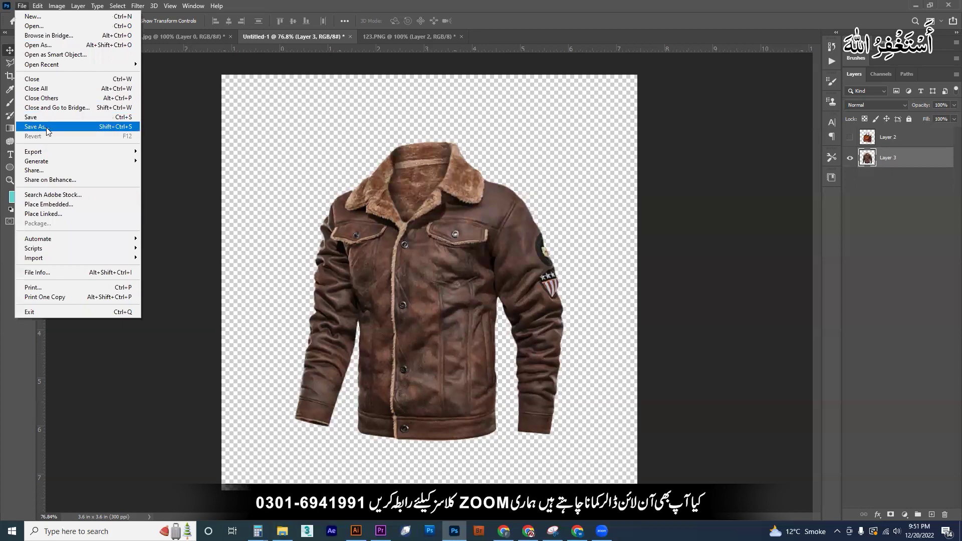
pyautogui.click(38, 127)
pyautogui.click(240, 229)
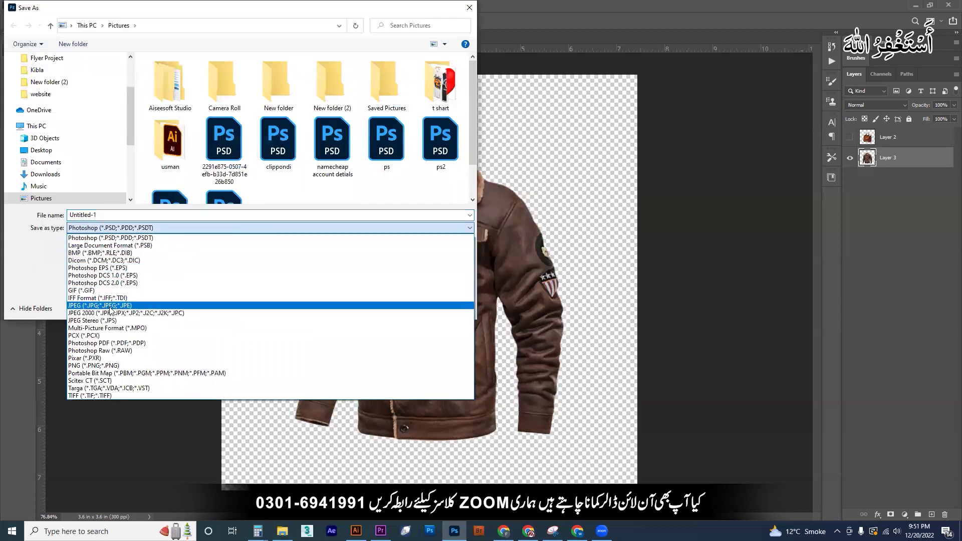
pyautogui.click(106, 366)
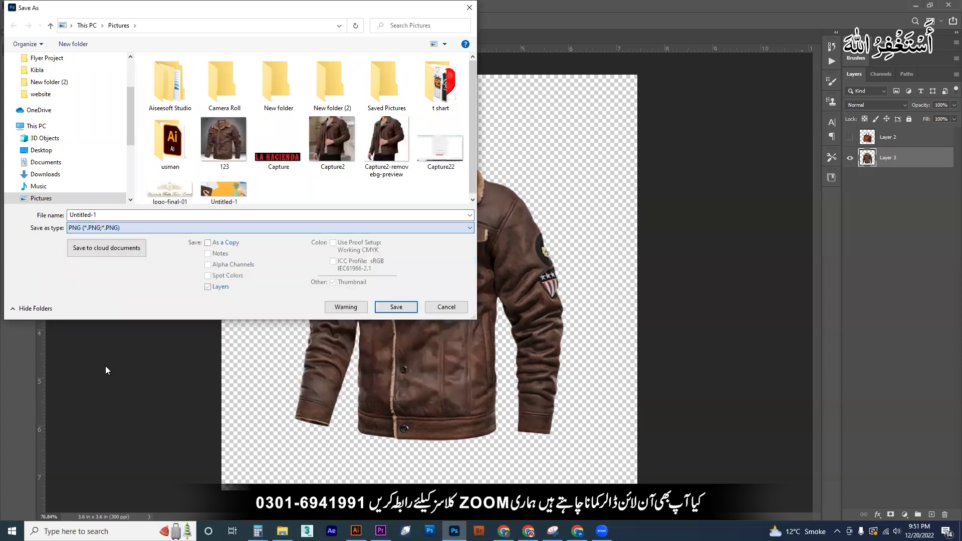
pyautogui.doubleClick(122, 214)
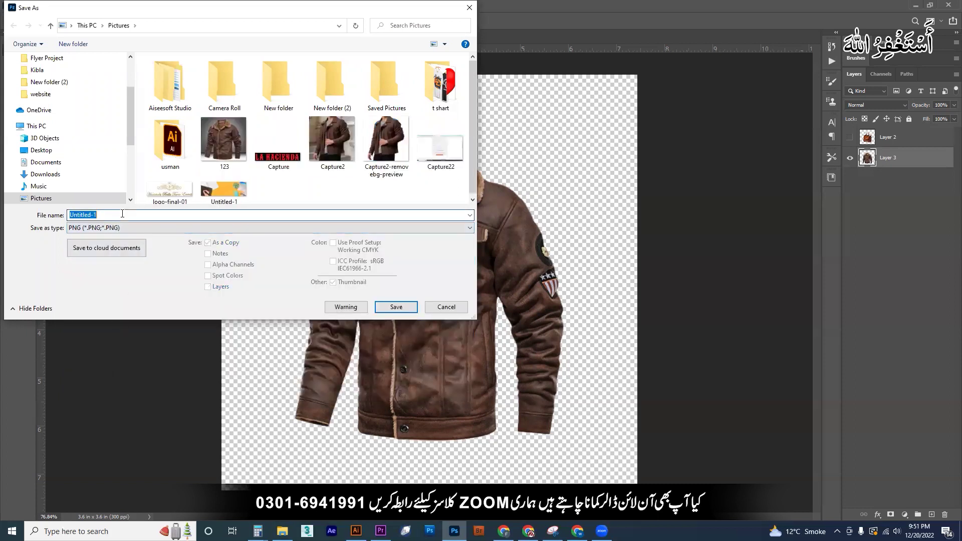
pyautogui.write('jackit')
pyautogui.click(395, 308)
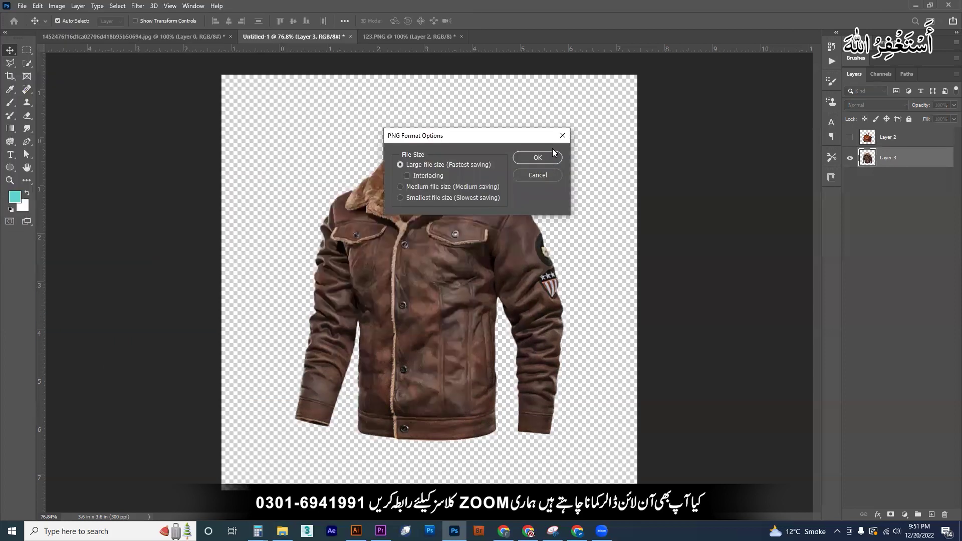
pyautogui.click(551, 158)
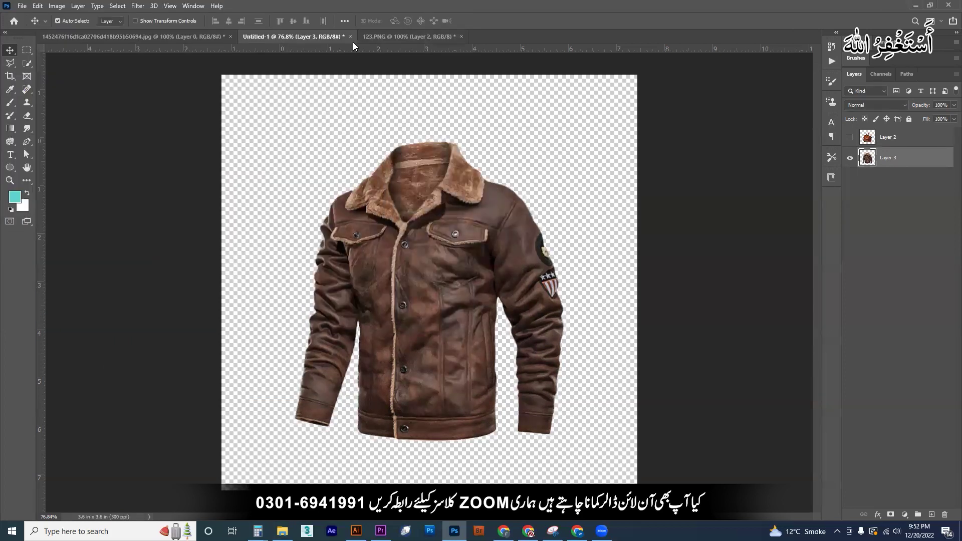
# Step: Switch to File Explorer, display the Pictures files as extra large icons, and compare the JPEG and PNG jacket images
pyautogui.click(282, 531)
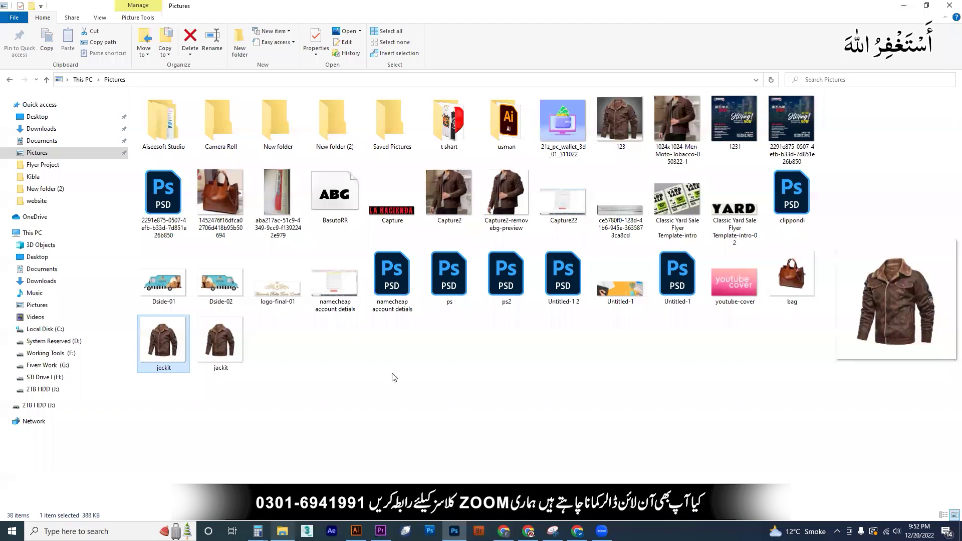
pyautogui.click(208, 346)
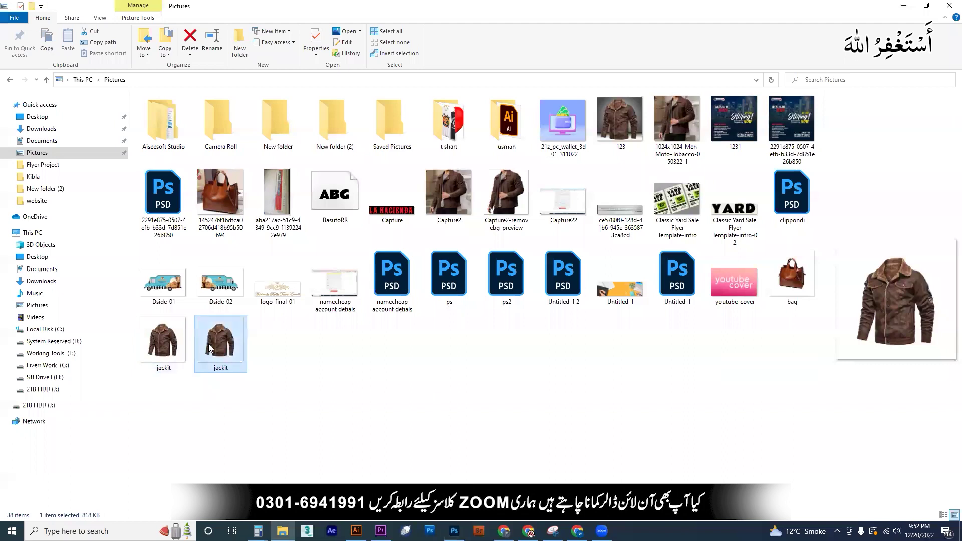
pyautogui.click(165, 344)
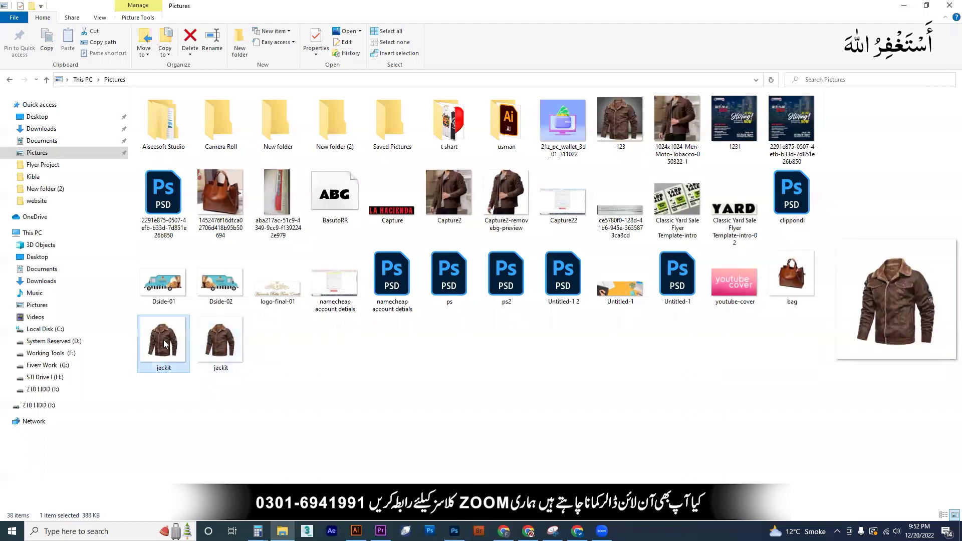
pyautogui.click(100, 17)
pyautogui.click(120, 31)
pyautogui.scroll(-10, 722, 319)
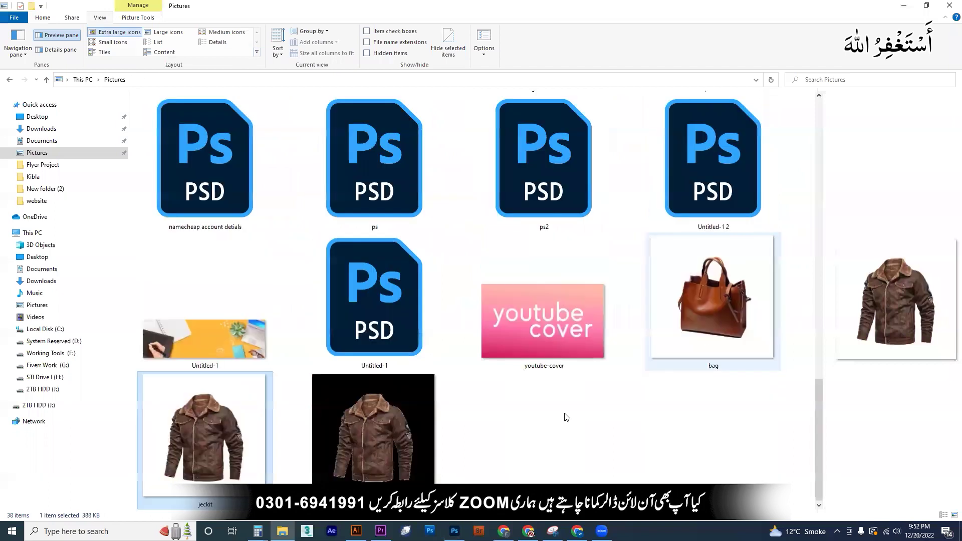
pyautogui.click(565, 413)
pyautogui.click(177, 414)
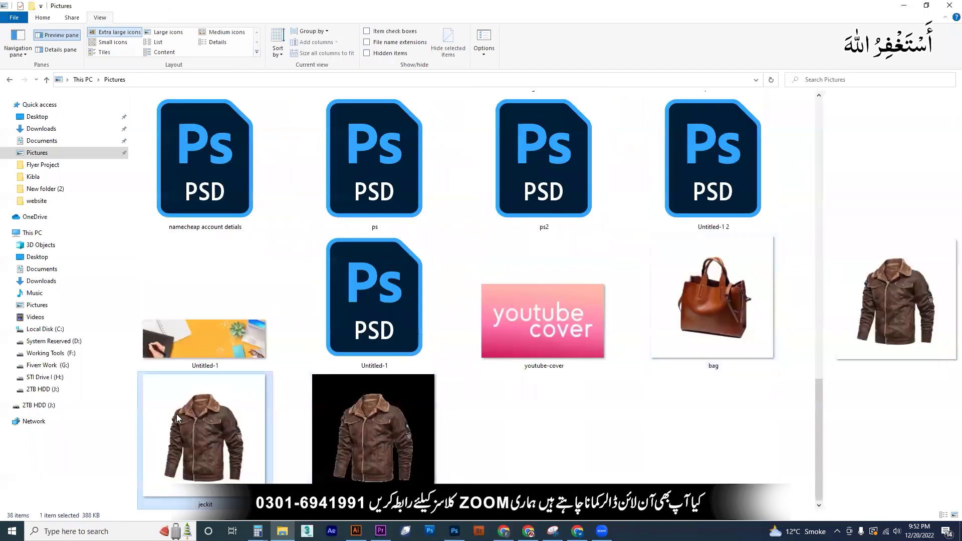
pyautogui.click(383, 420)
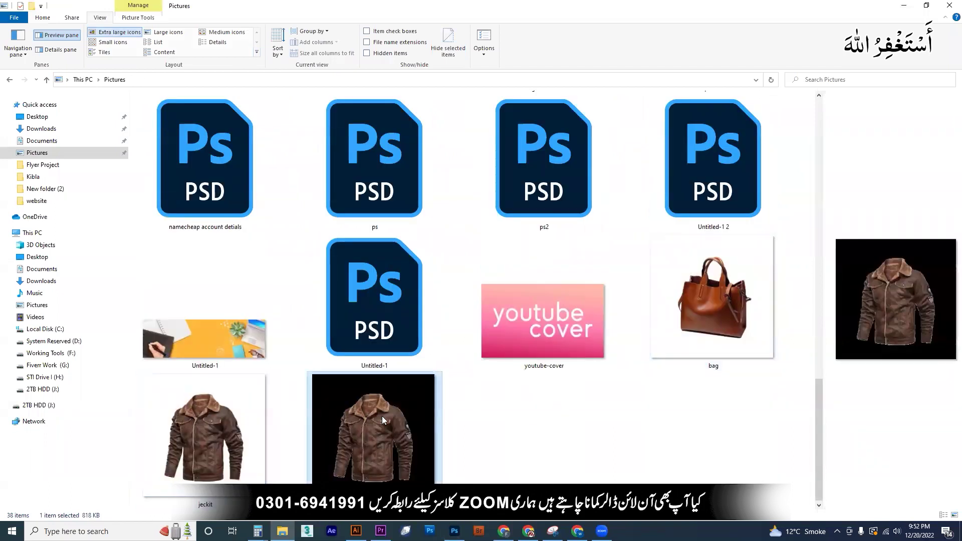
# Step: Open jackit.png to examine its transparent background, close the viewer, and clear the file selection
pyautogui.doubleClick(385, 420)
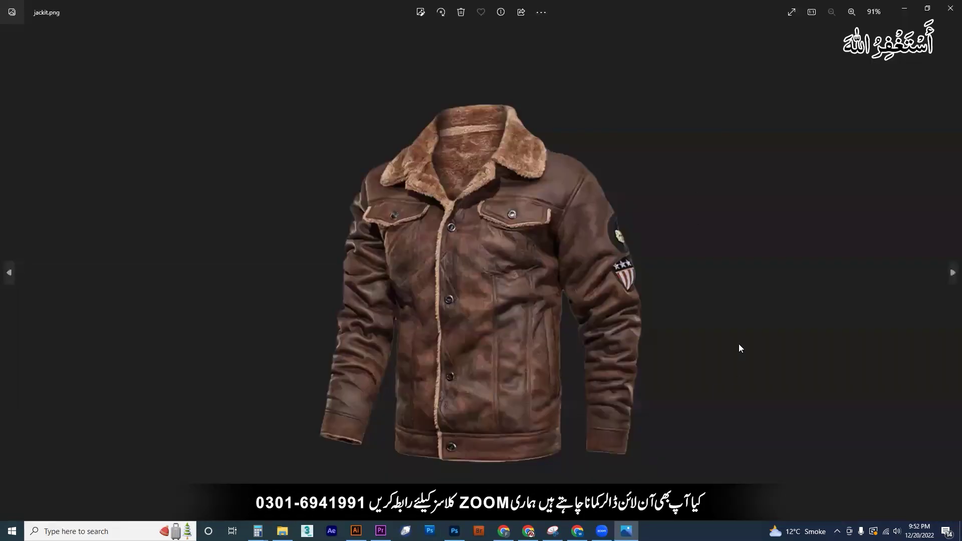
pyautogui.click(950, 8)
pyautogui.click(553, 460)
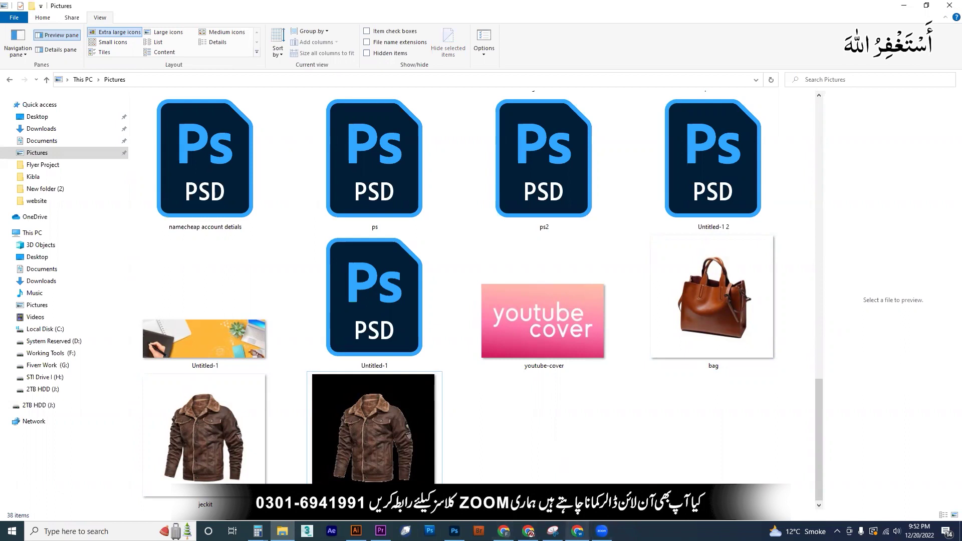
# Step: Switch to Chrome and bring up the Sargodha Training Institute YouTube channel page
pyautogui.click(577, 531)
pyautogui.hotkey('ctrl', 'shift', 'Tab')
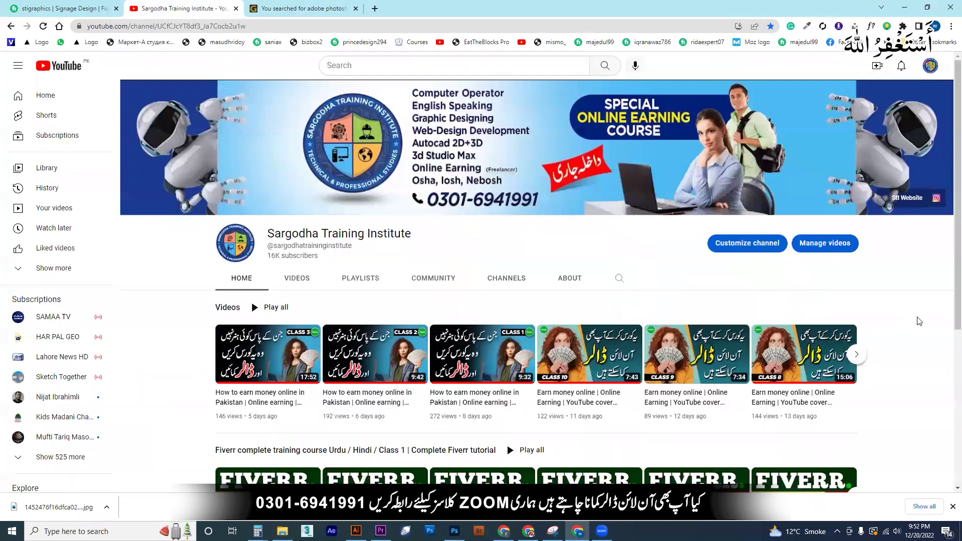